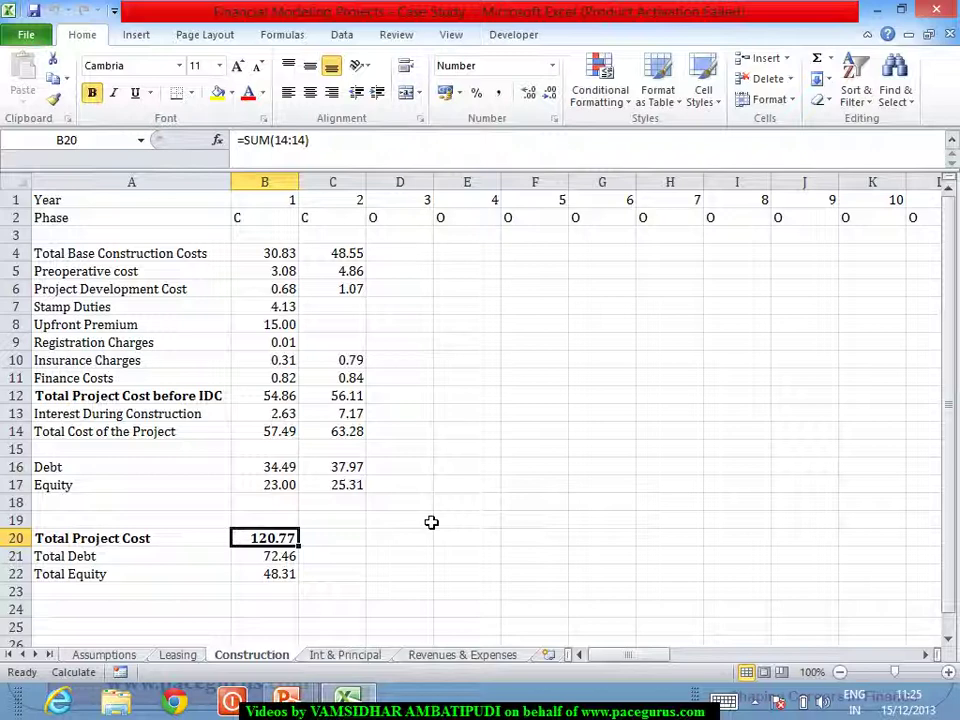
key("Up")
key("Up")
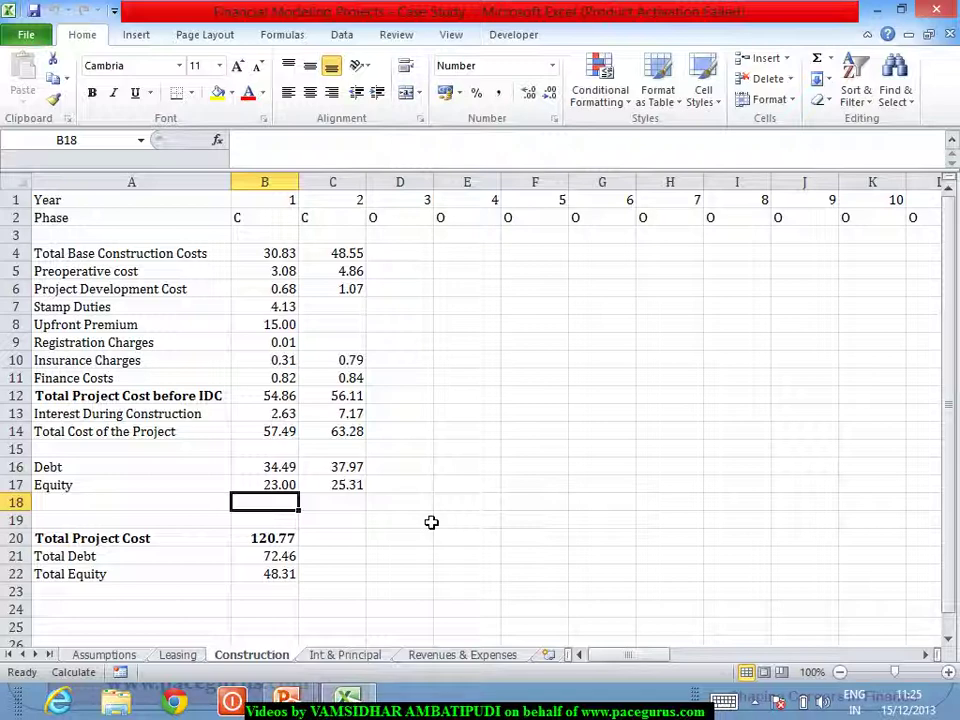
key("Down")
key("Down")
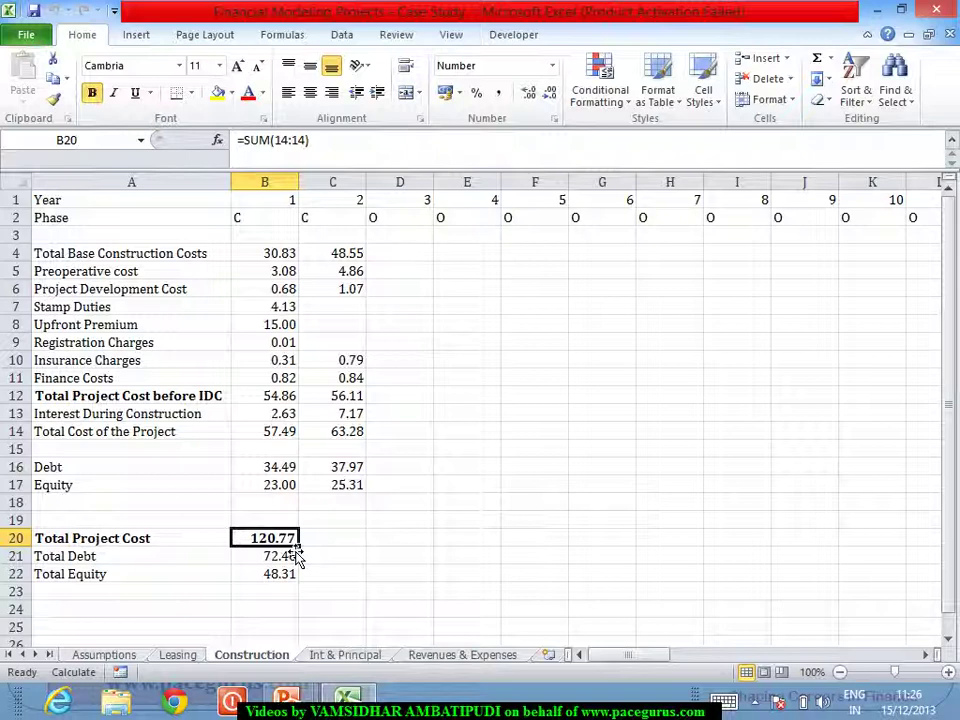
Step: Review the depreciation rates and asset-class percentages in the Depreciation Assumptions block of the Assumptions sheet
left_click(133, 656)
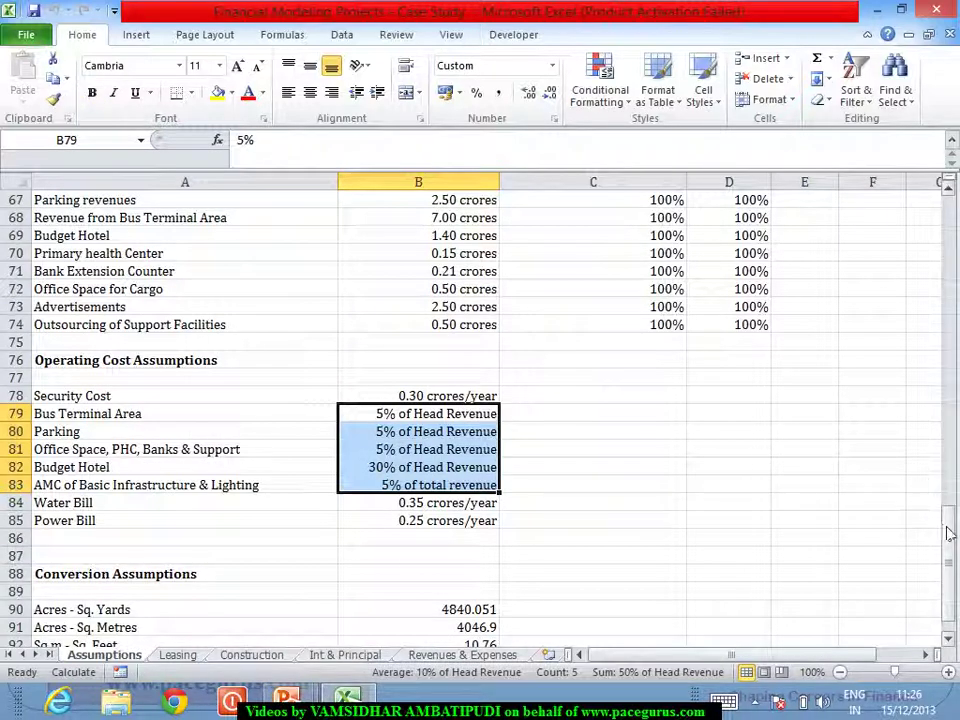
left_click_drag(950, 533, 950, 342)
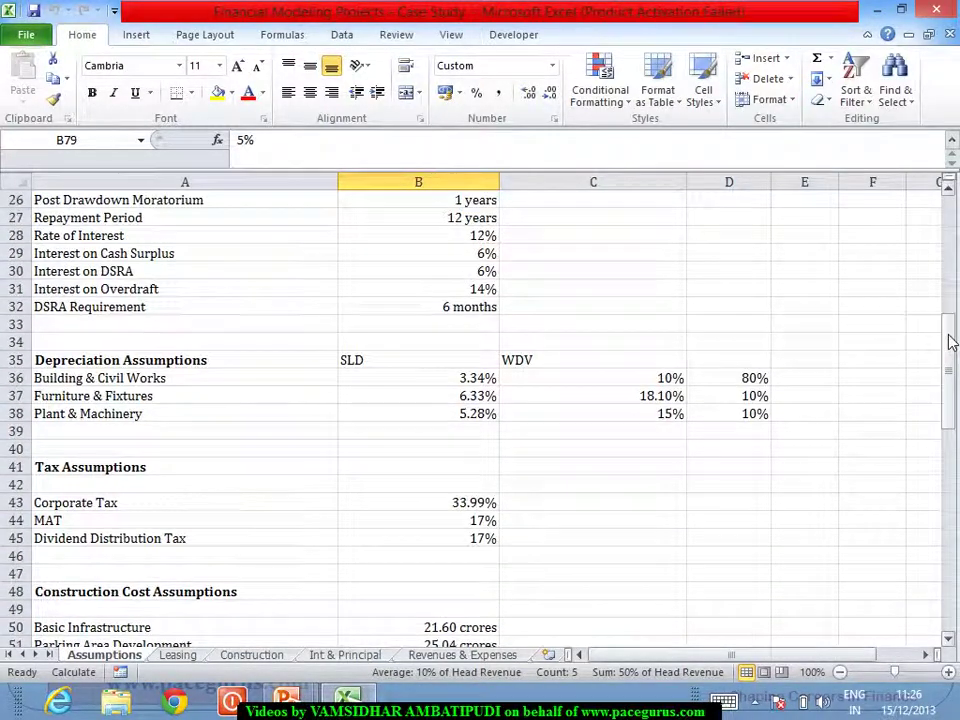
left_click(209, 378)
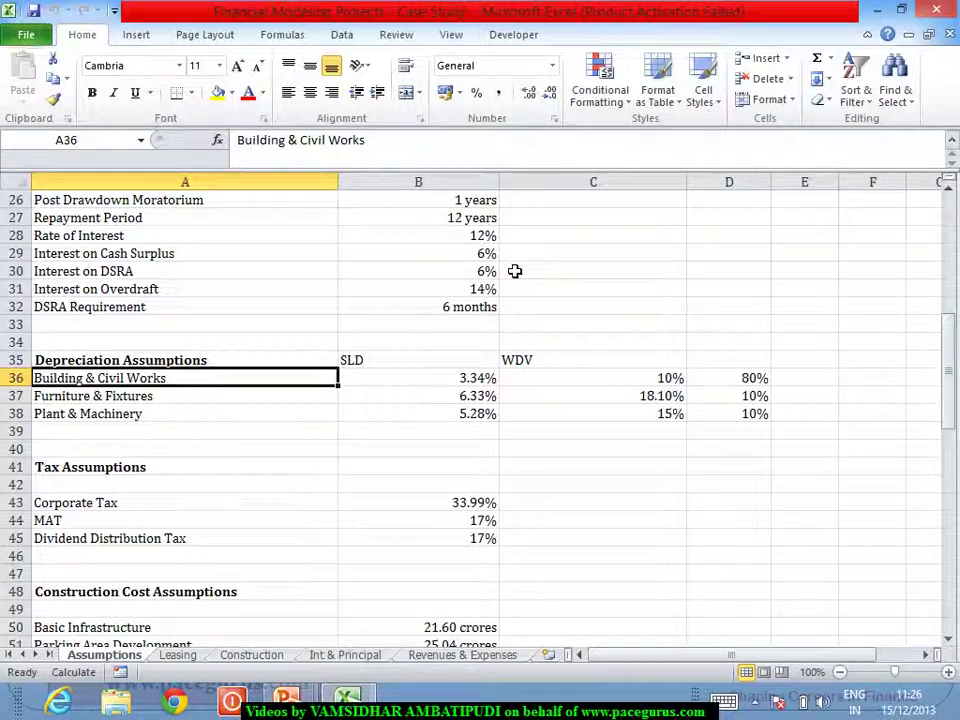
key("Right")
key("Right")
key("Right")
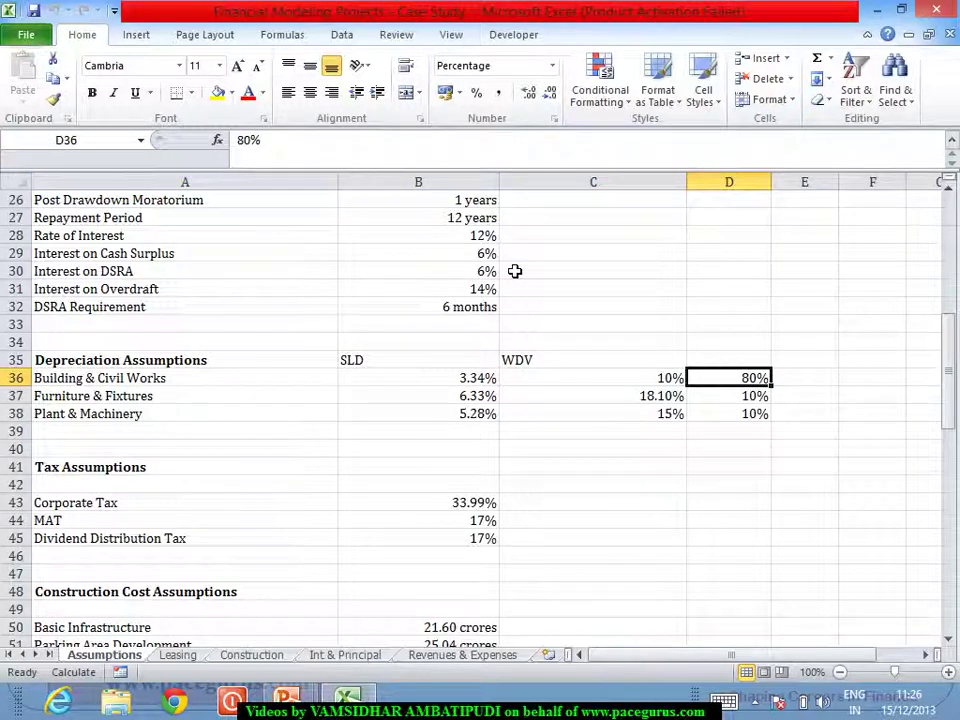
key("Down")
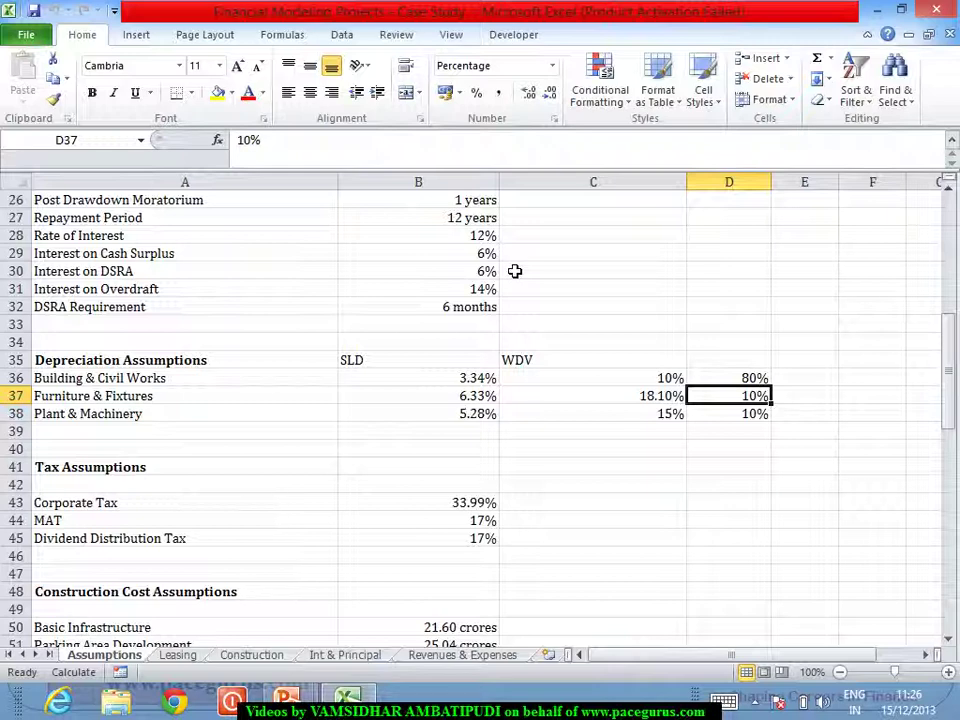
key("Down")
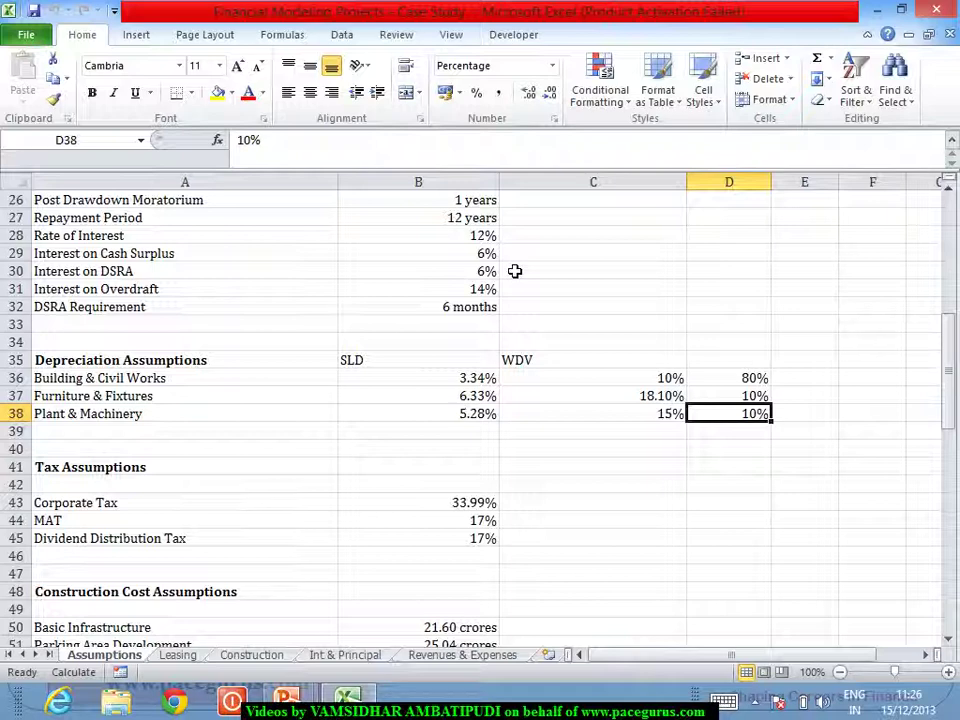
key("Up")
key("Up")
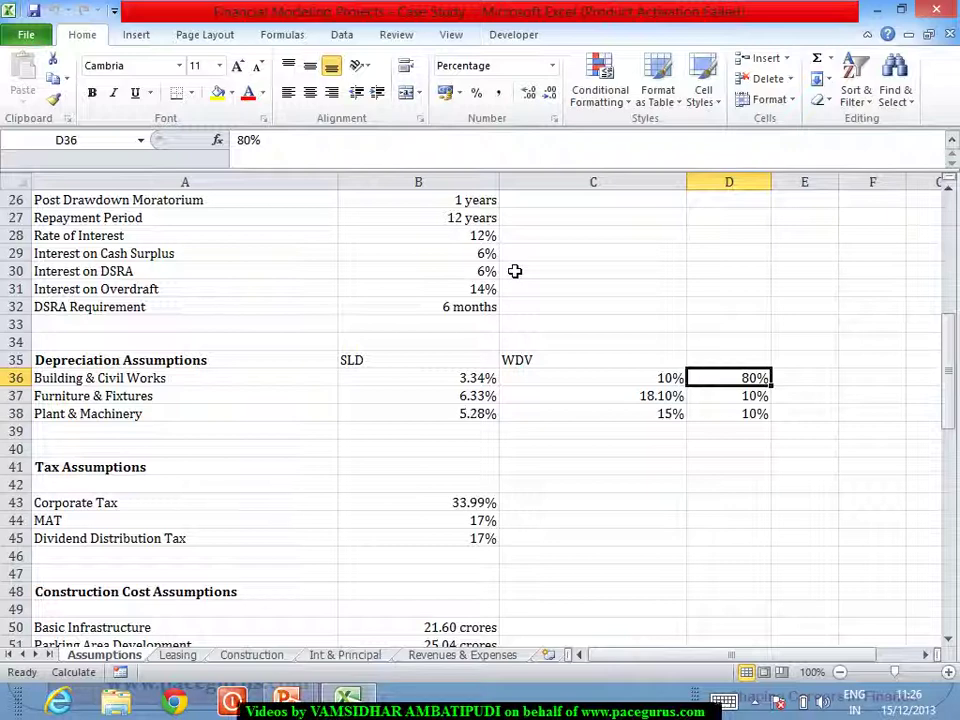
key("Down")
key("Down")
key("Up")
key("Up")
key("Down")
key("Down")
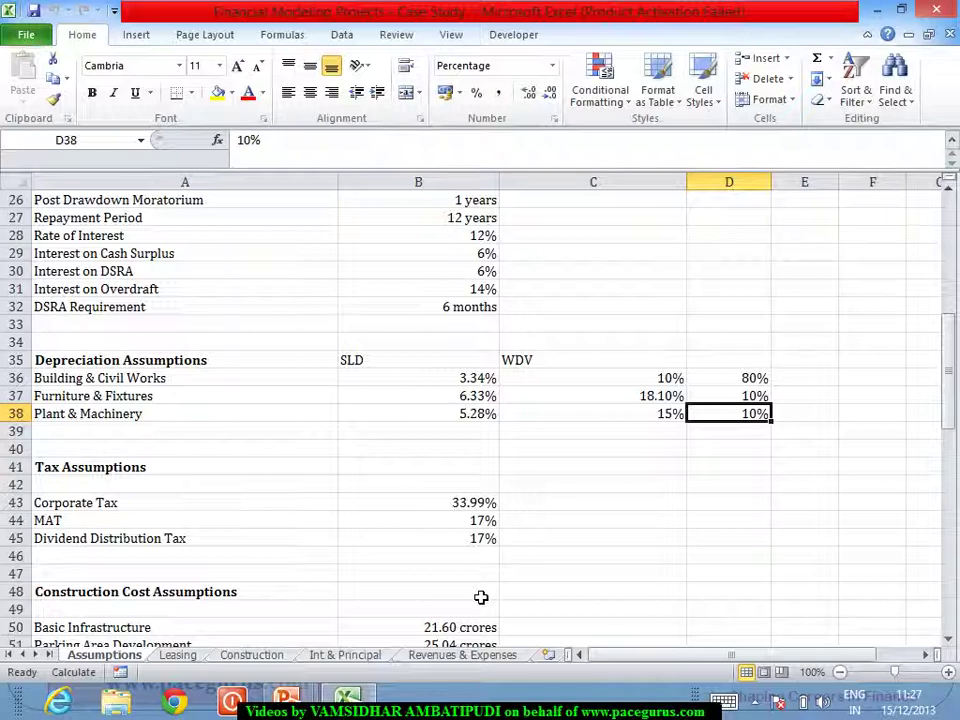
Step: Add a new worksheet after Revenues & Expenses and name it Depreciation
left_click(549, 658)
right_click(476, 662)
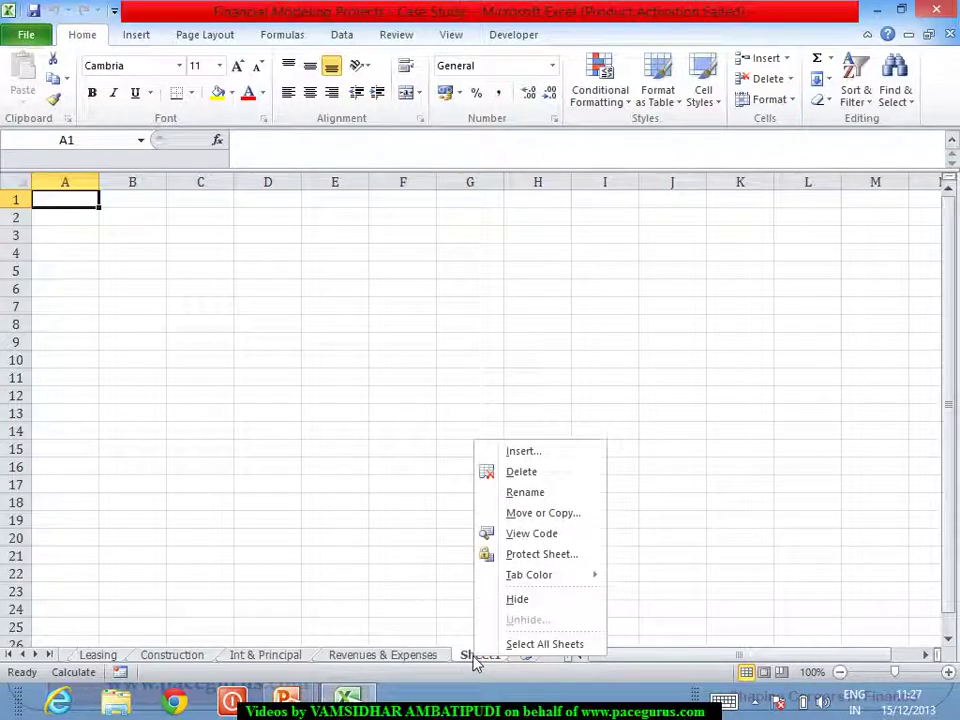
left_click(567, 500)
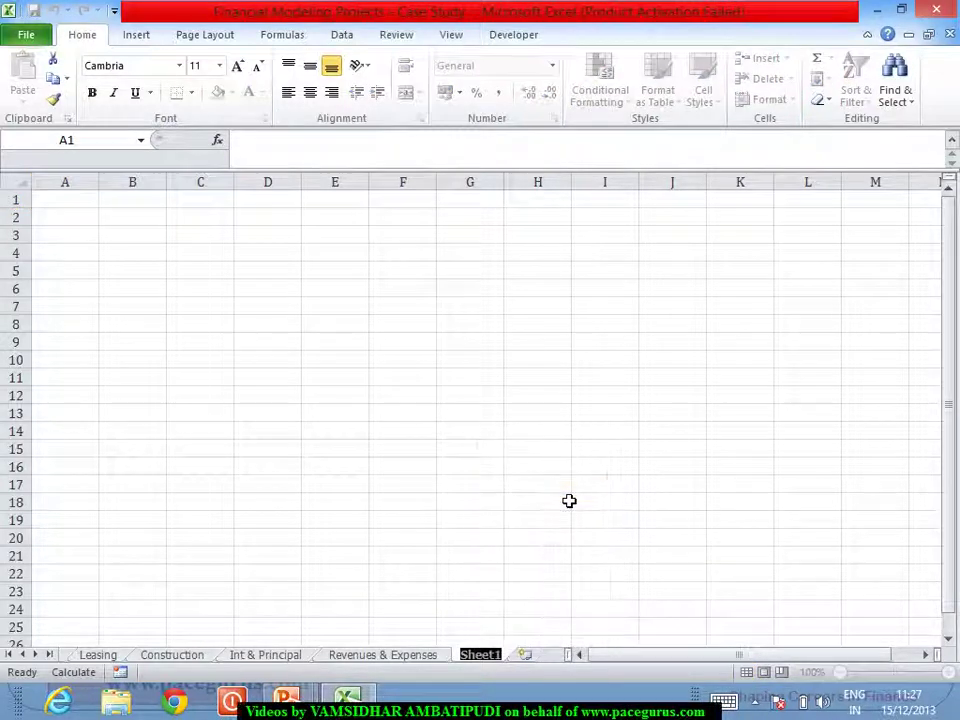
type("Depreci")
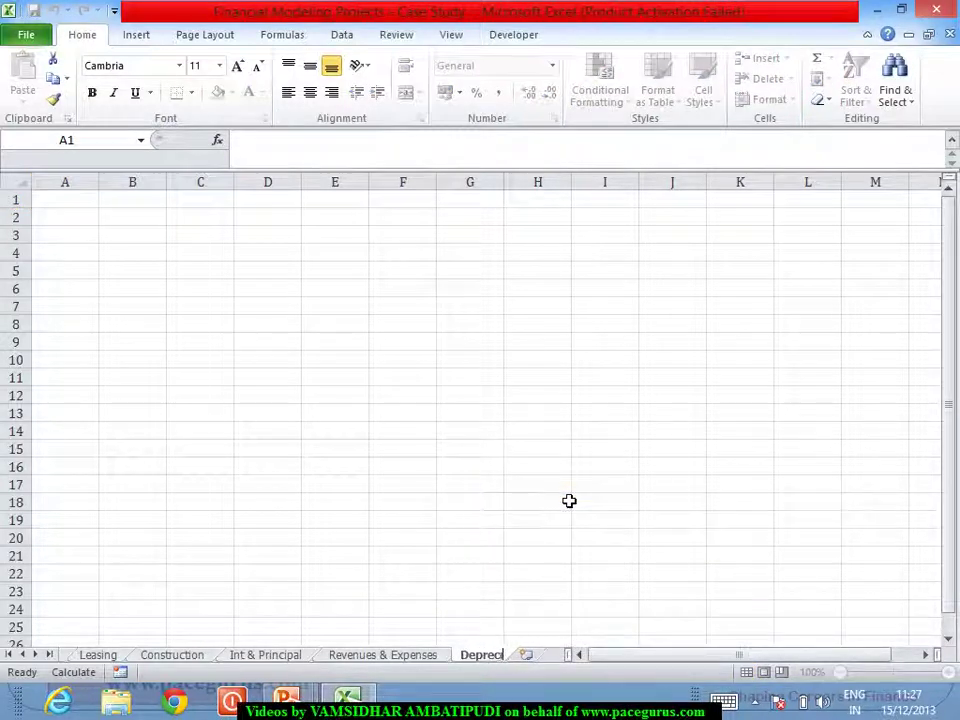
type("ation")
key("Return")
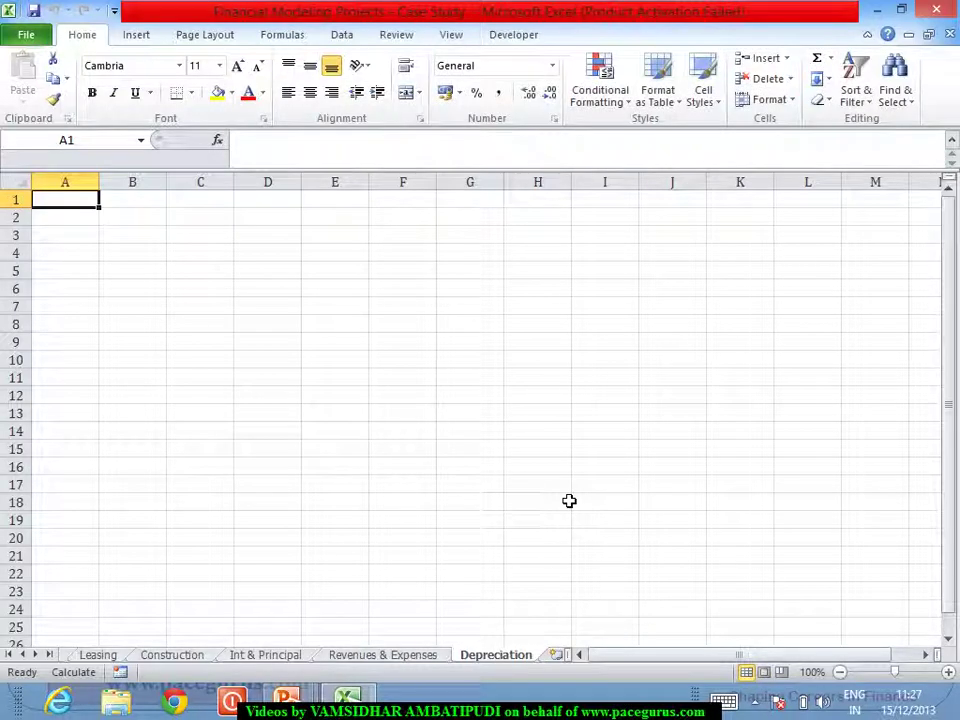
Step: Enter =IF('Revenues & Expenses'!A1="","",'Revenues & Expenses'!A1) in cell A1 of the Depreciation sheet
type("=if")
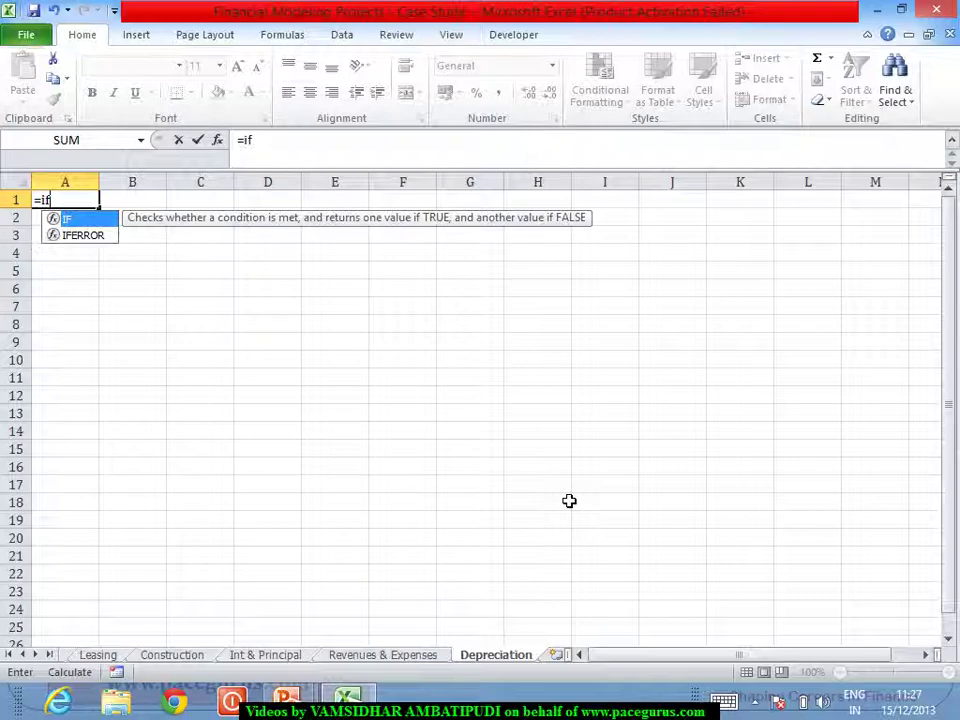
key("Tab")
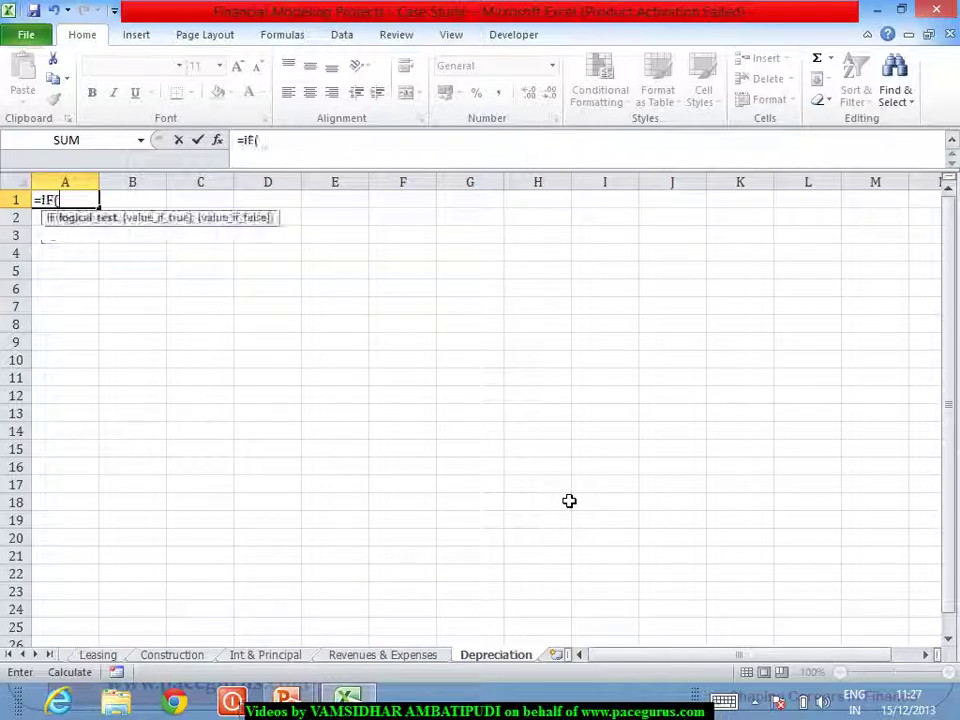
left_click(392, 655)
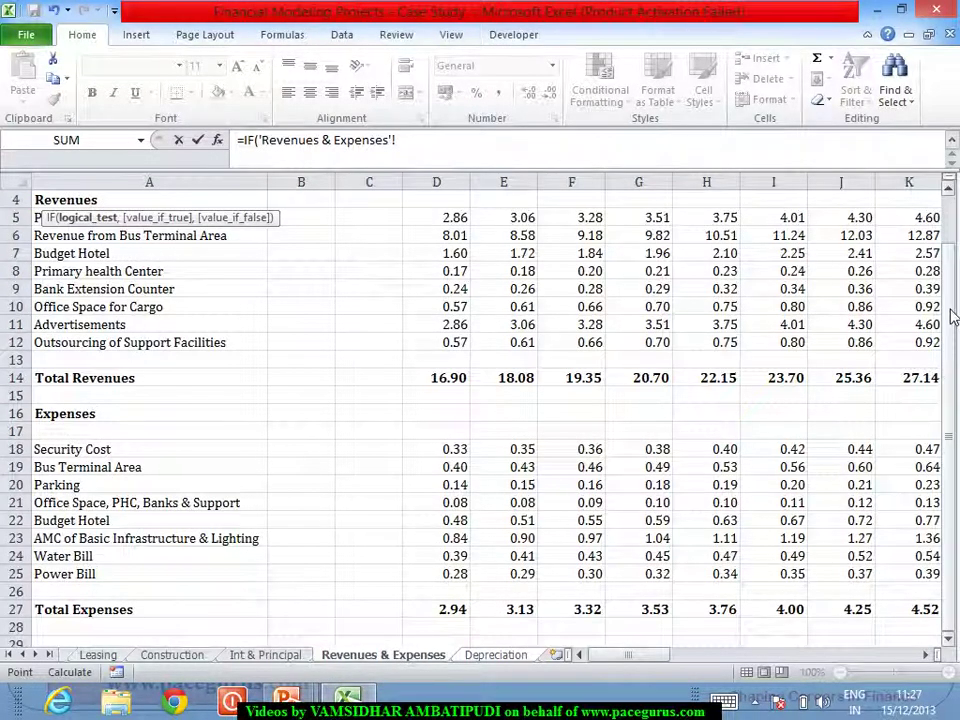
left_click_drag(953, 318, 952, 300)
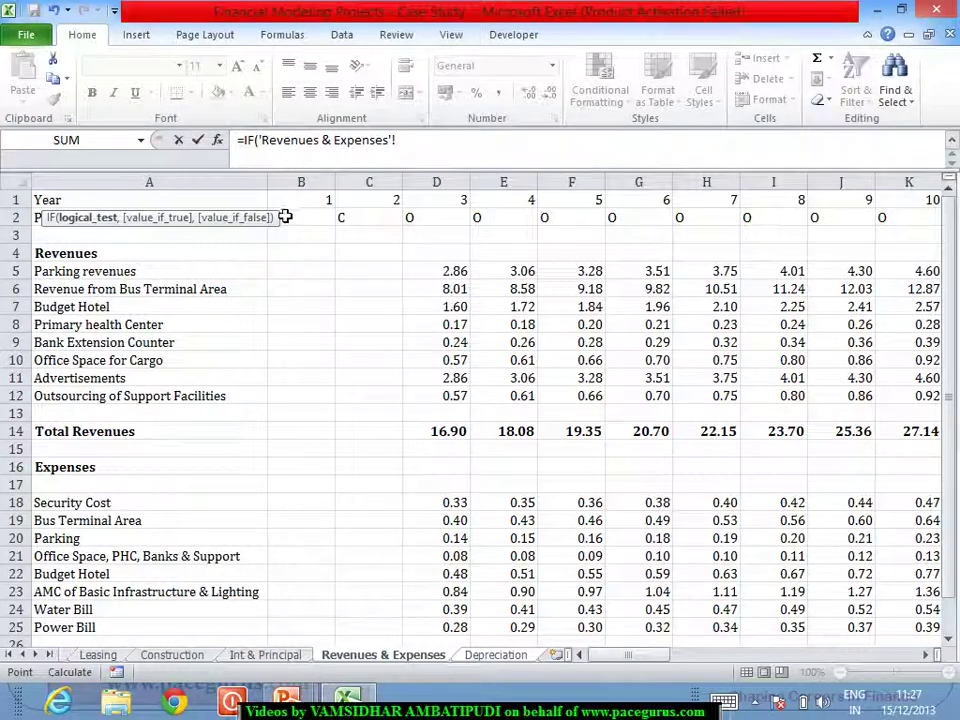
left_click(241, 204)
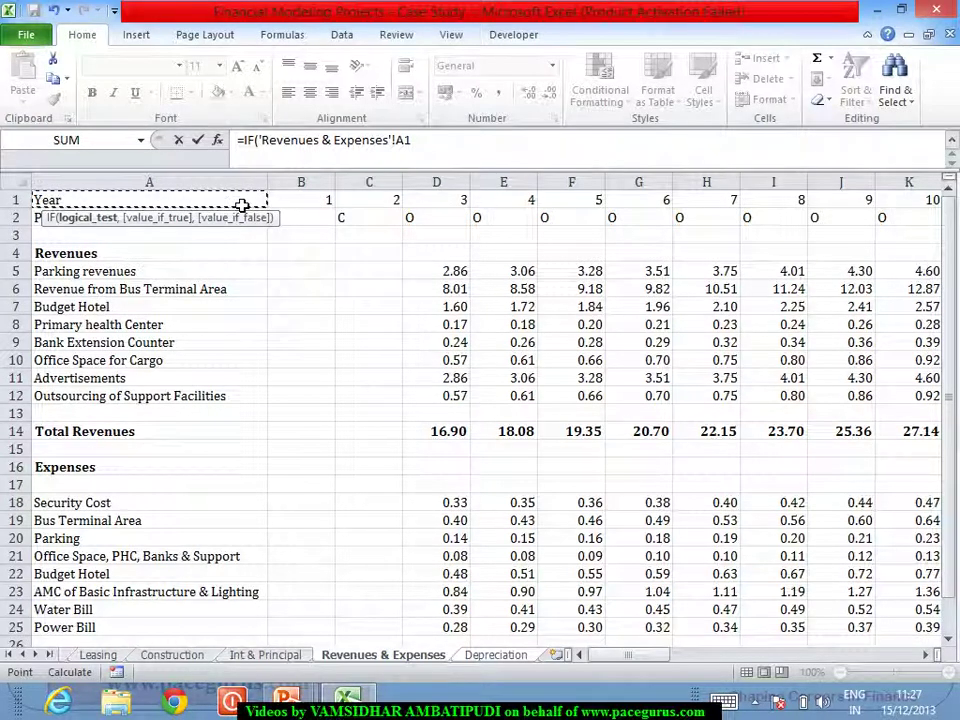
type("=\"\"")
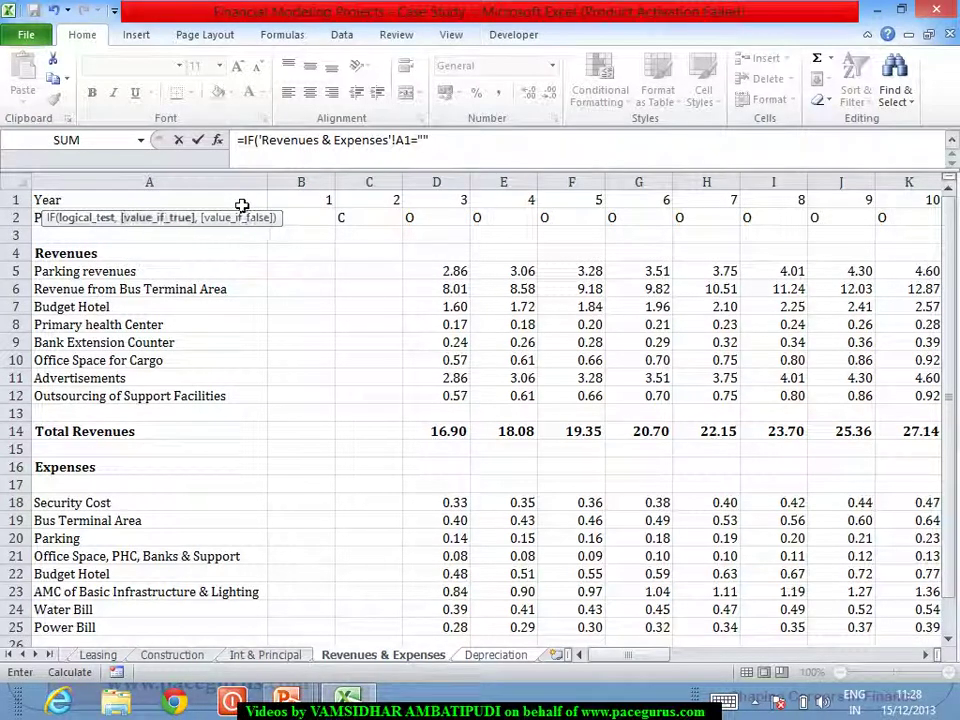
type(",\"\",")
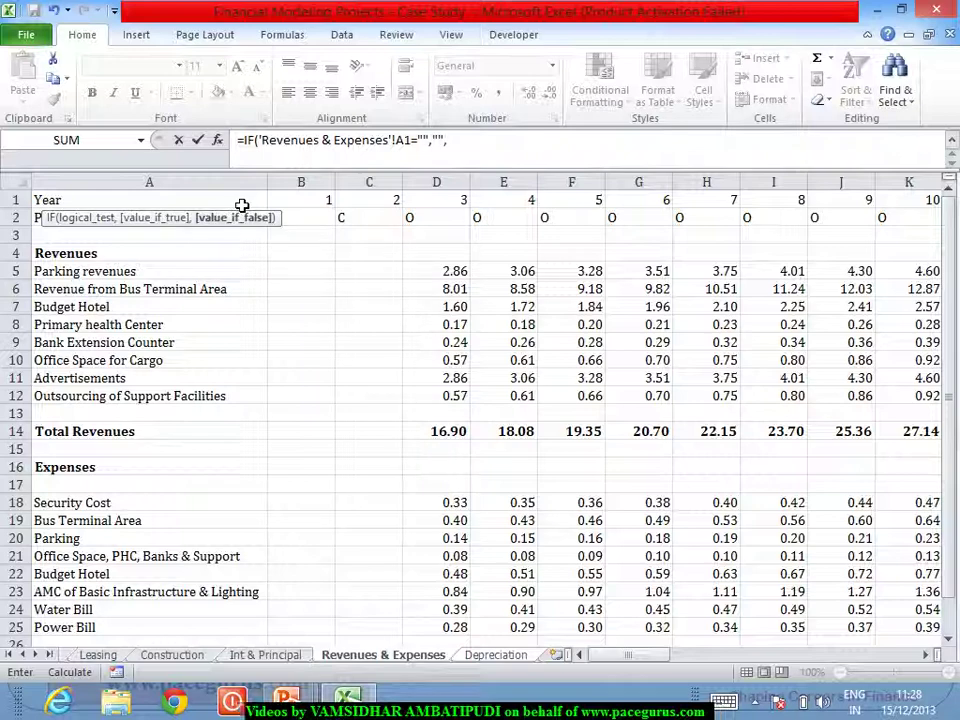
left_click(241, 204)
type(")")
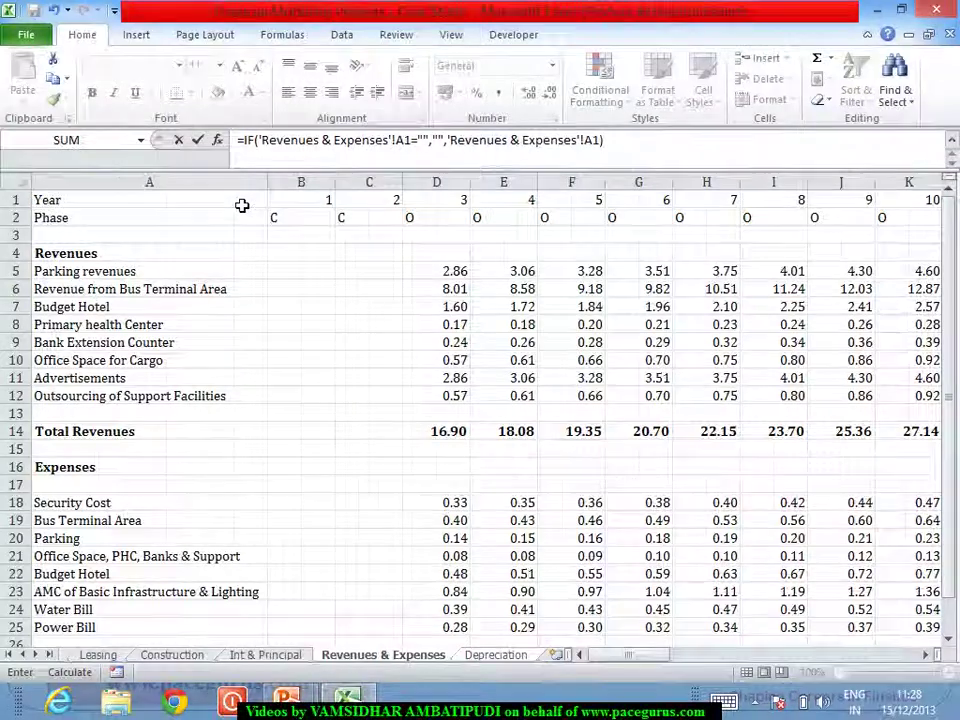
key("Return")
Step: Fill the A1 formula down to A3 and clear cell A3, keeping only the Year and Phase rows
left_click(58, 204)
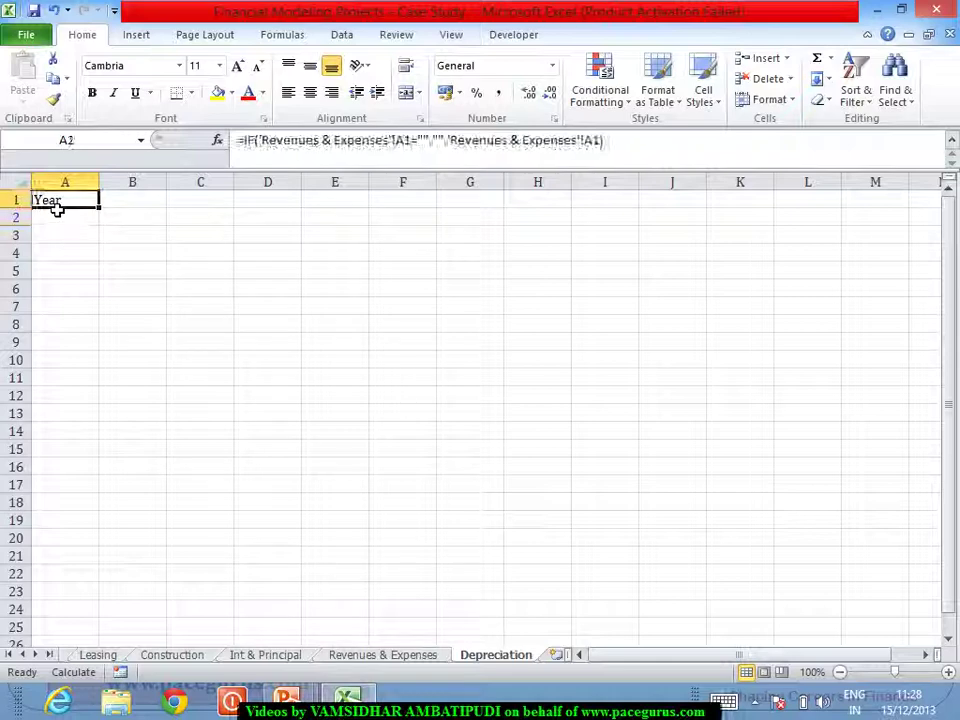
left_click_drag(99, 209, 99, 238)
left_click(81, 204)
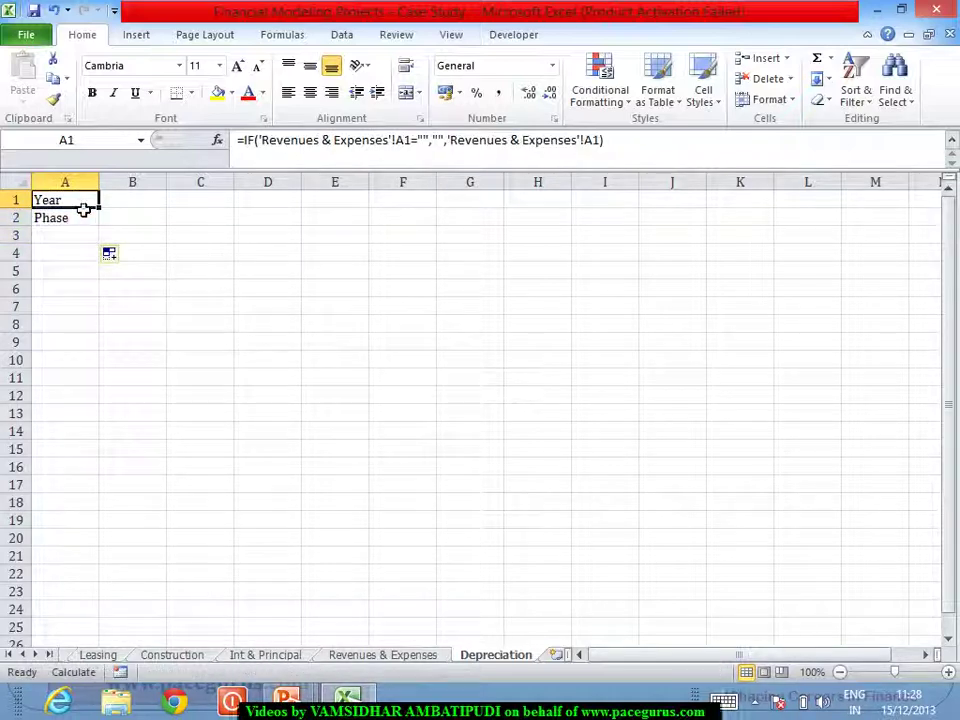
left_click(82, 239)
key("Delete")
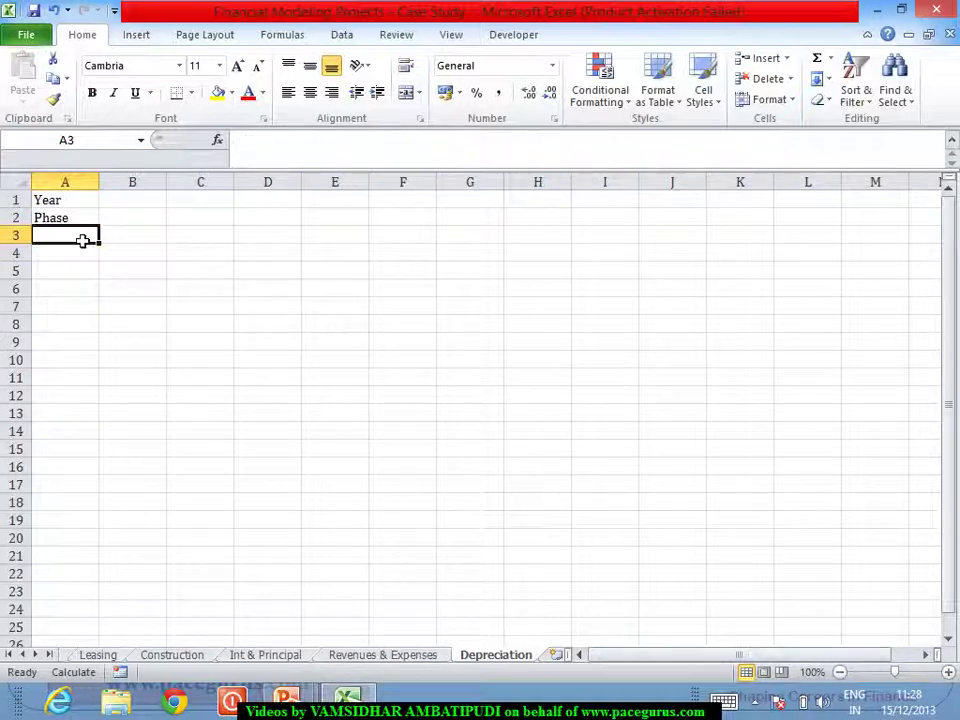
Step: Fill the Year and Phase formulas in A1:A2 across to column AZ
mouse_move(75, 205)
left_mouse_down()
mouse_move(105, 229)
mouse_move(283, 281)
mouse_move(778, 242)
mouse_move(810, 225)
mouse_move(920, 225)
mouse_move(920, 240)
mouse_move(917, 281)
mouse_move(764, 264)
mouse_move(606, 210)
mouse_move(456, 197)
mouse_move(92, 209)
left_mouse_up()
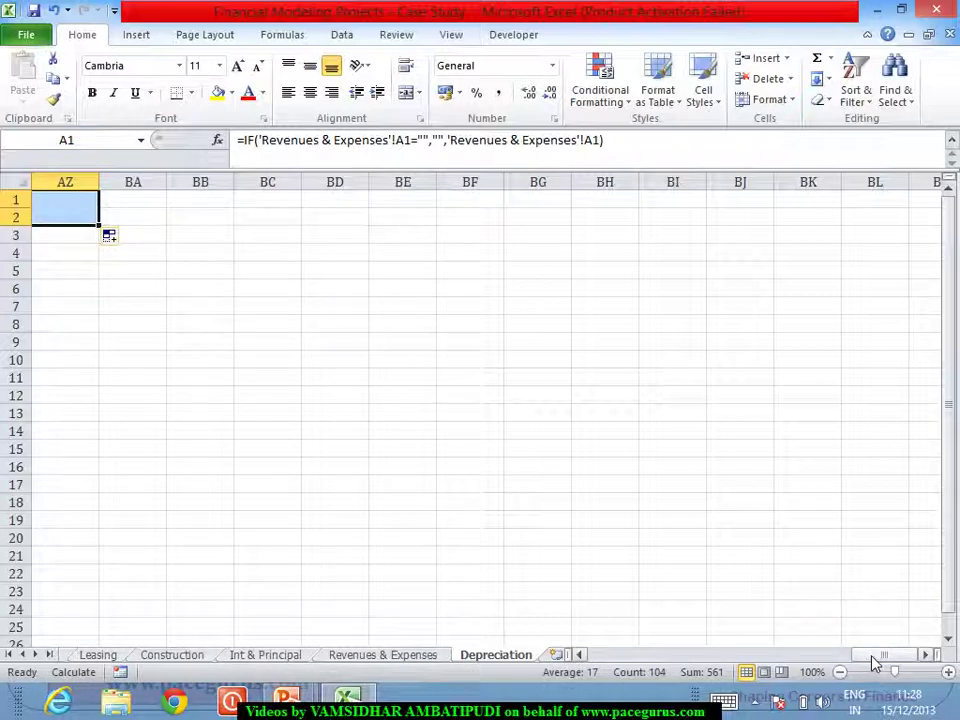
left_click_drag(880, 654, 611, 613)
left_click(313, 431)
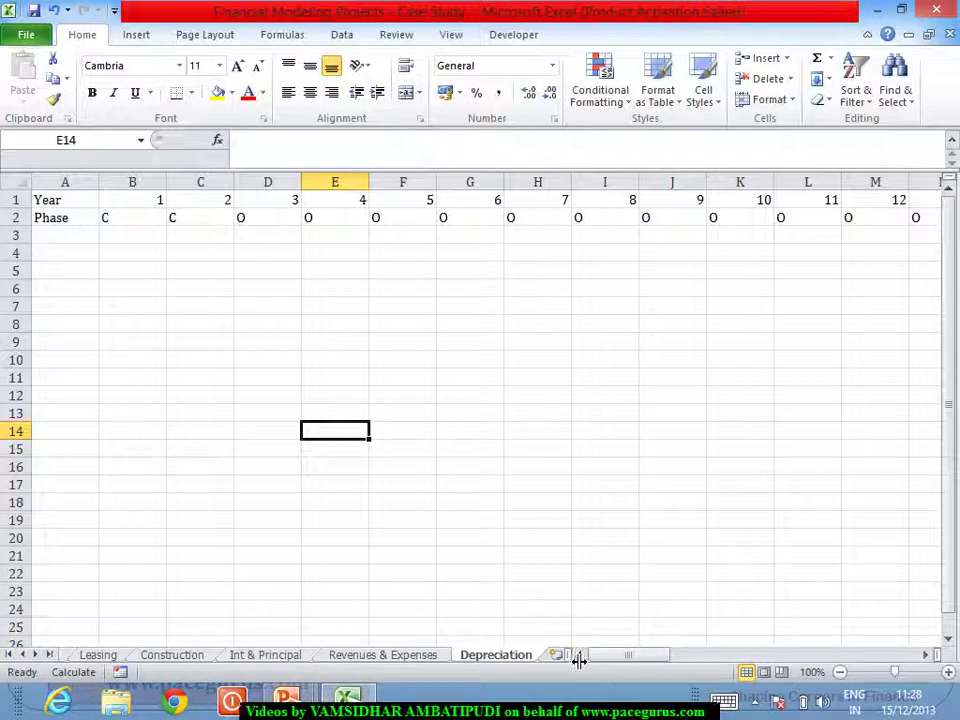
Step: Copy the three asset-class labels from A36:A38 of Assumptions to A4:A6 of Depreciation and autofit column A
left_click_drag(574, 655, 821, 649)
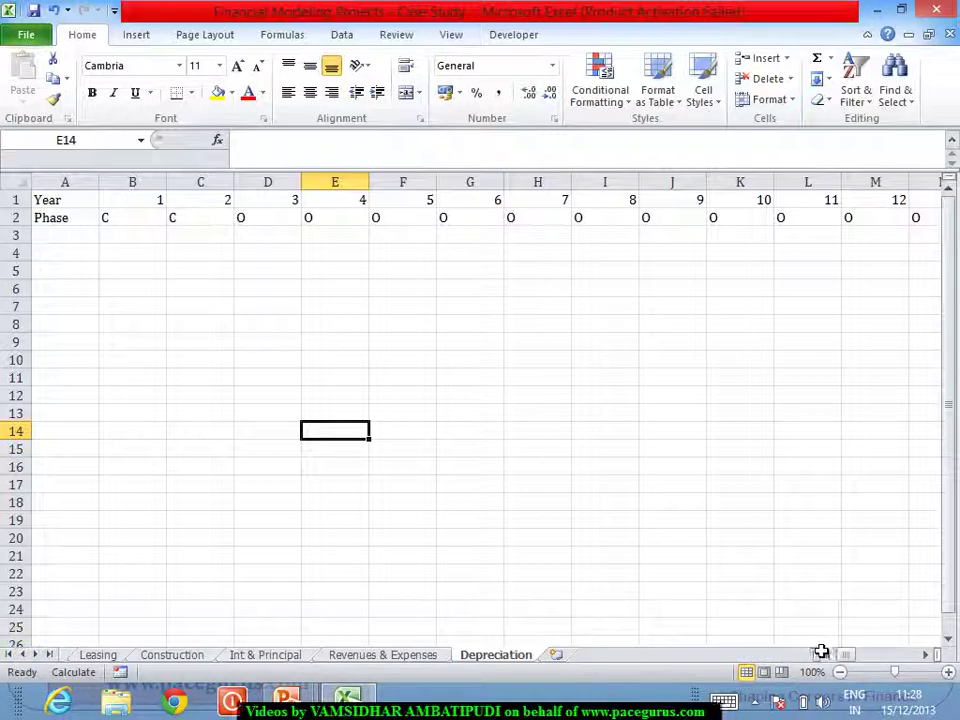
left_click(22, 654)
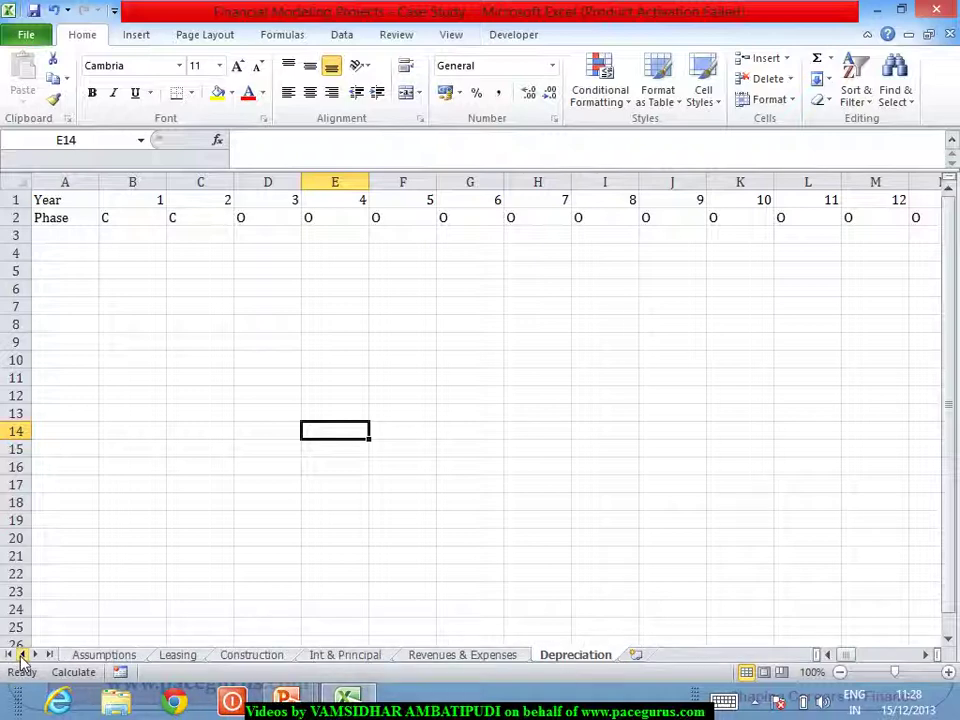
left_click(103, 655)
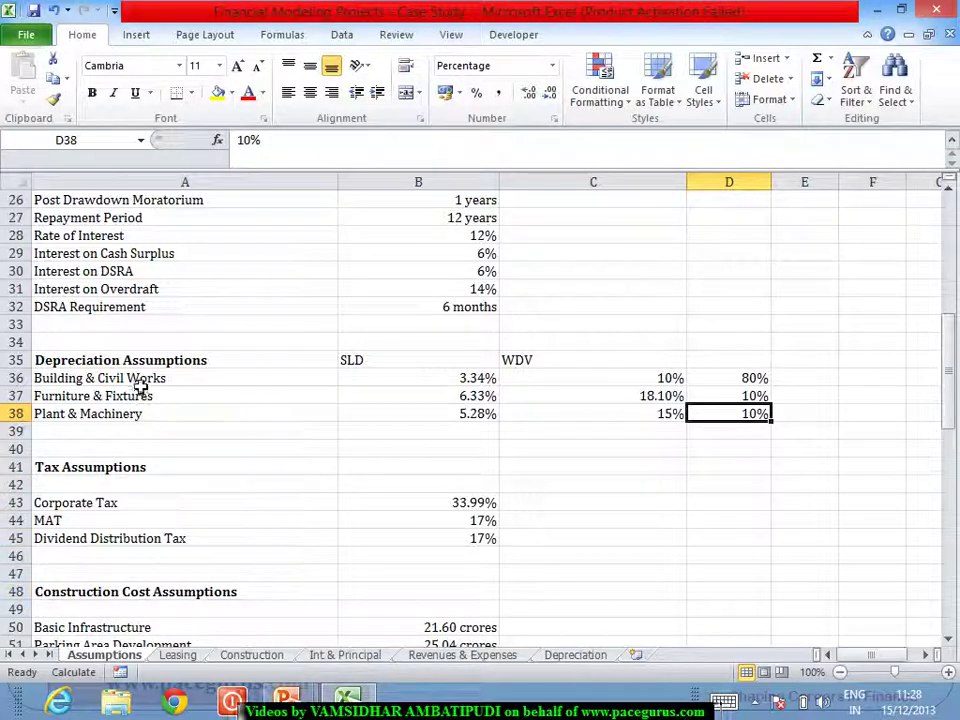
left_click_drag(137, 384, 141, 414)
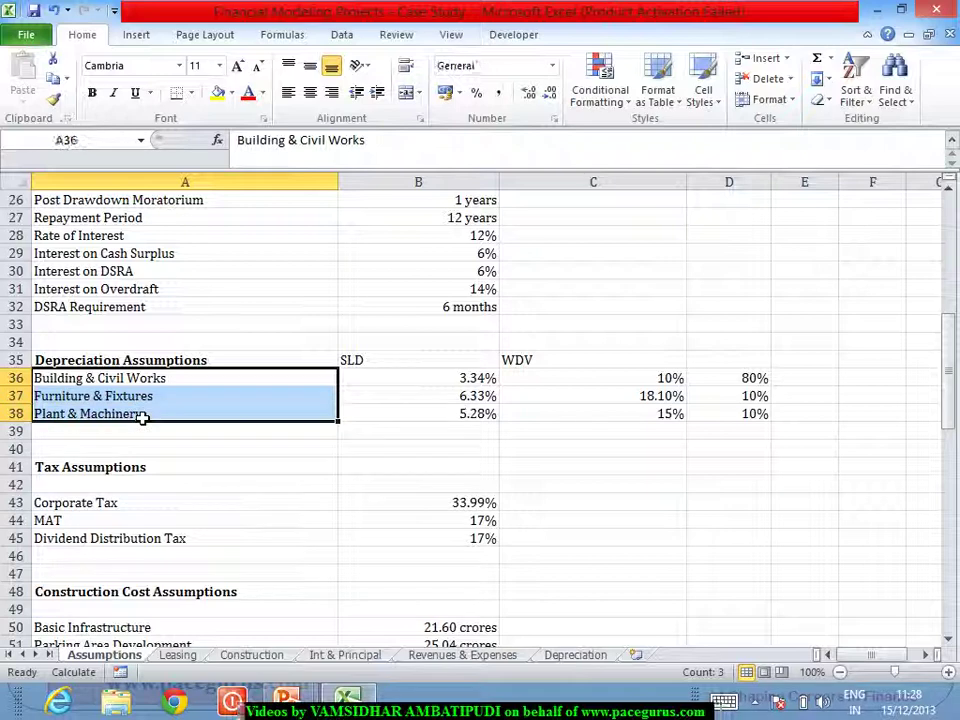
key("ctrl+c")
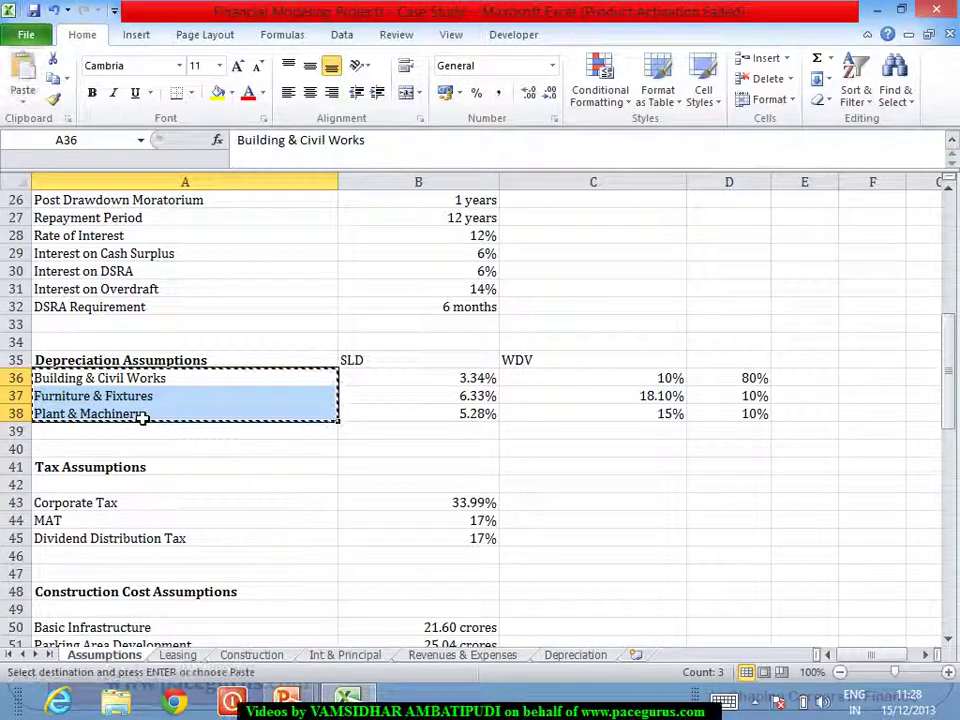
left_click(573, 655)
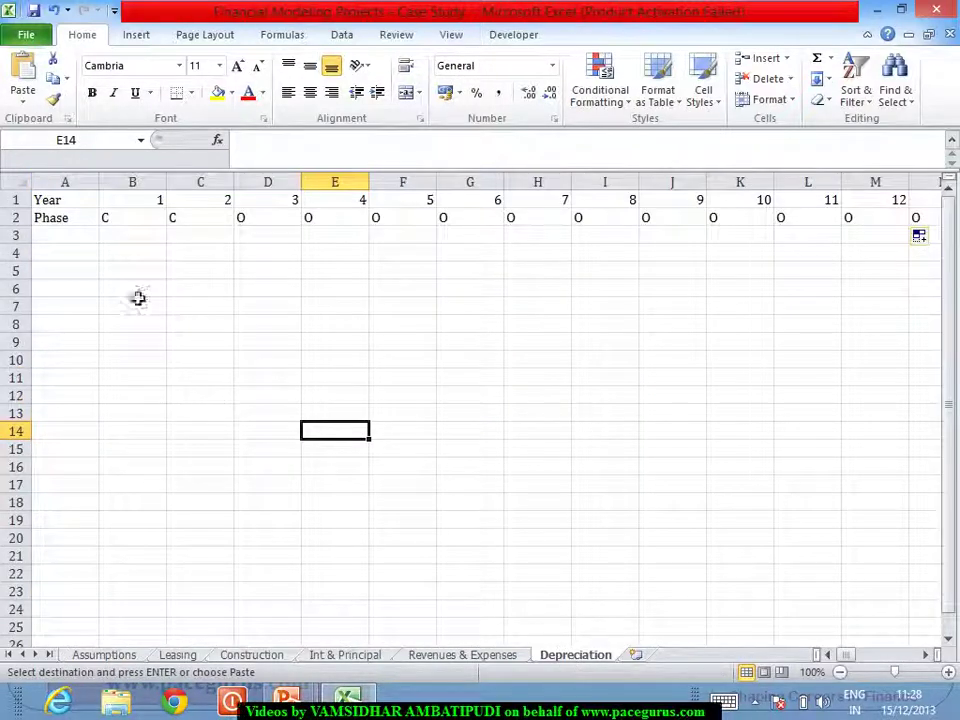
left_click(64, 255)
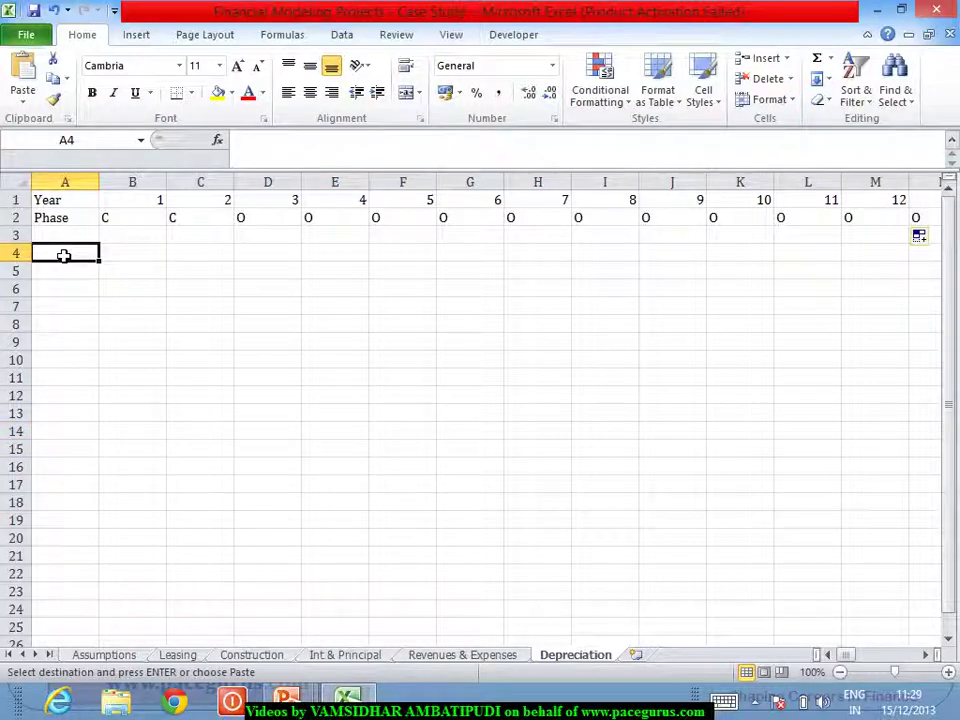
key("ctrl+v")
double_click(100, 186)
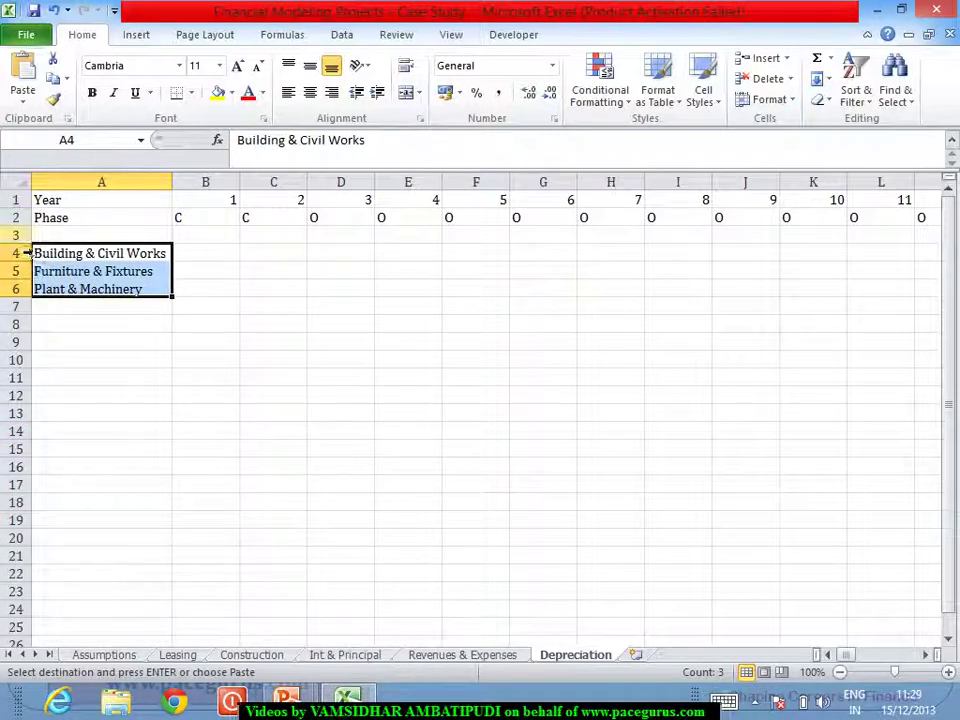
Step: Enter the bold heading "Straight Line Dep" in cell A3, above the asset-class labels
left_click(65, 235)
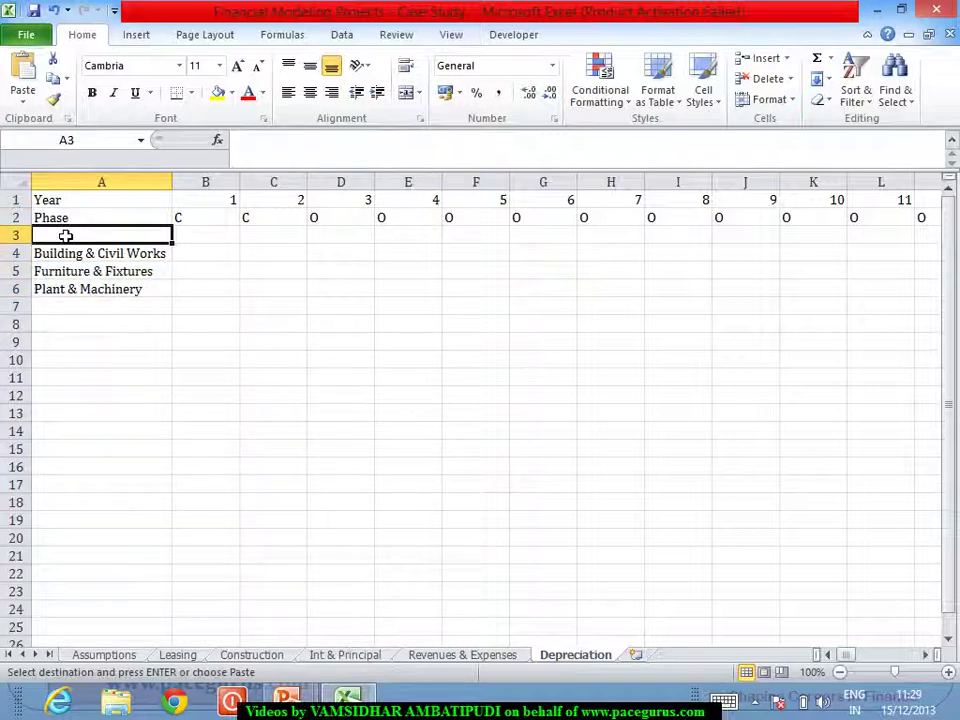
key("Escape")
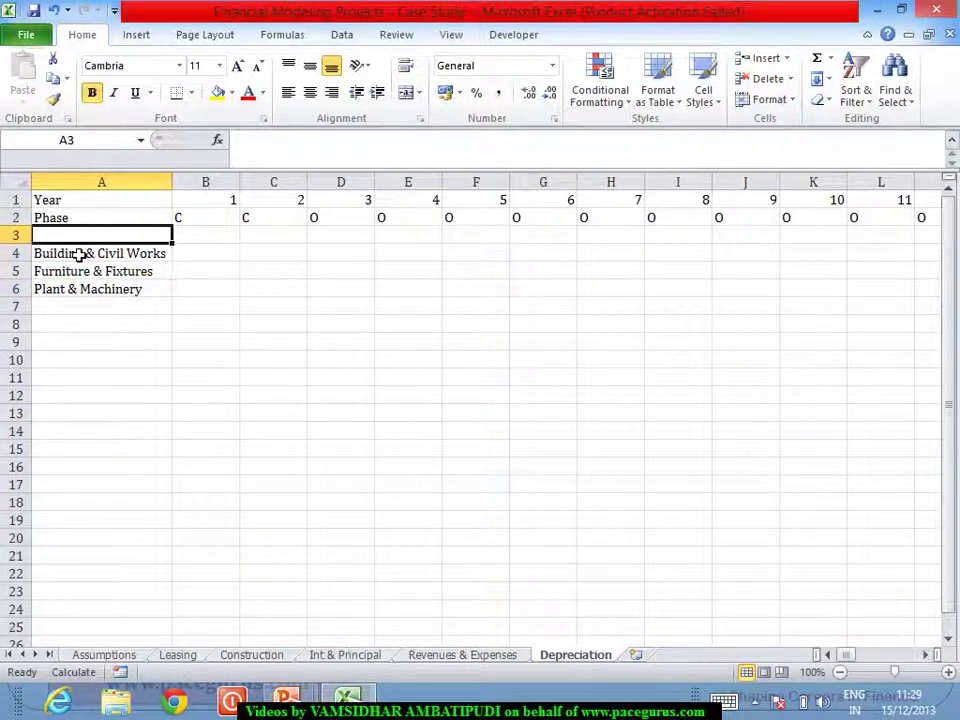
type("St")
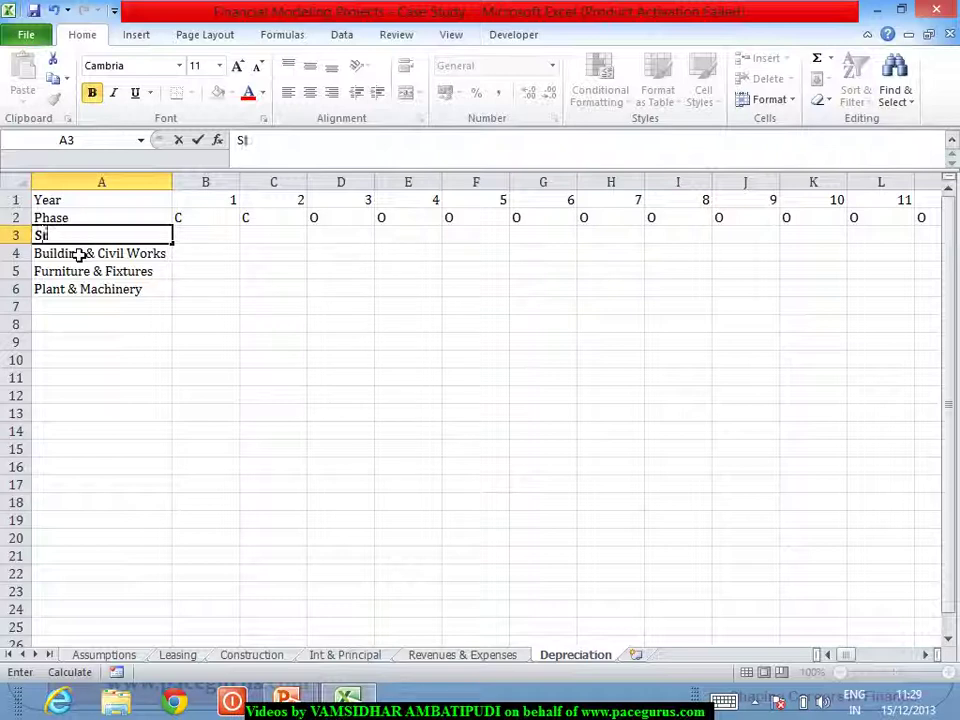
type("raight L")
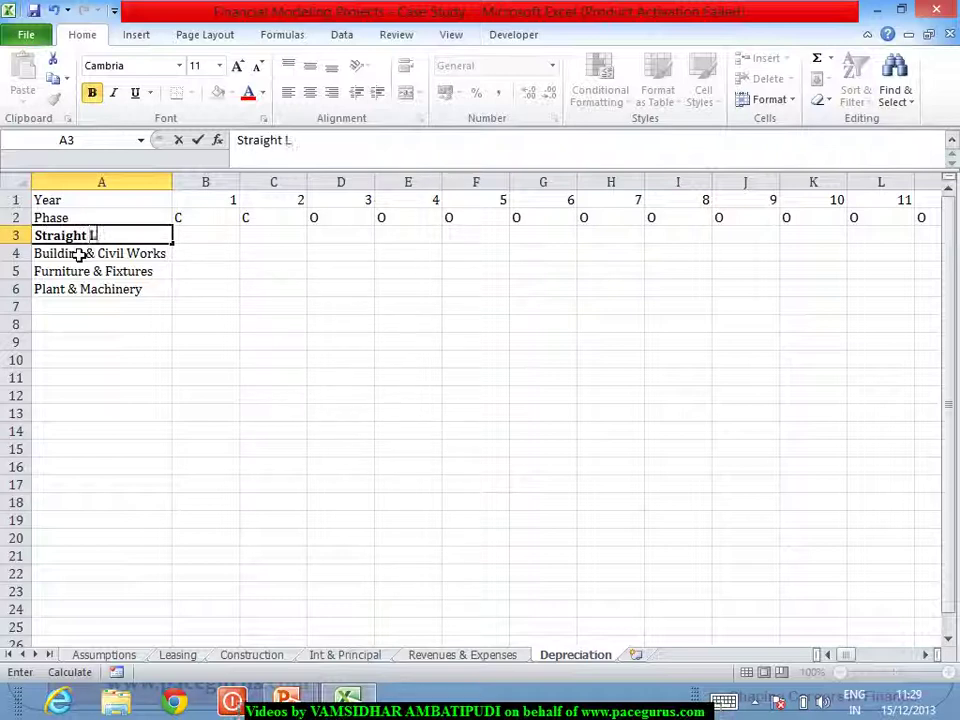
type("ine Dep")
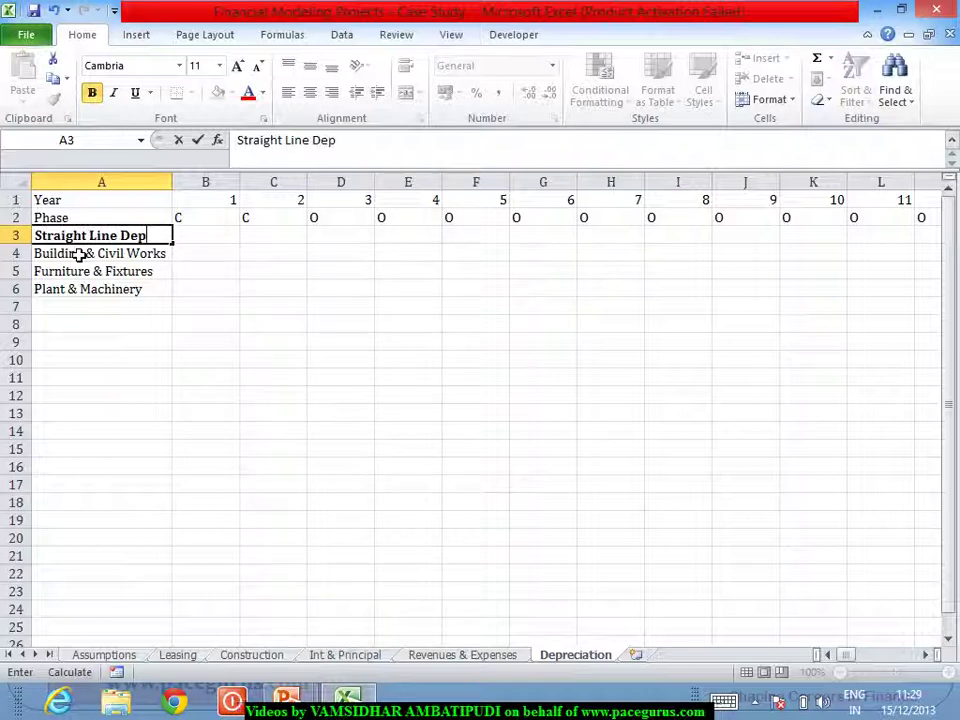
key("Return")
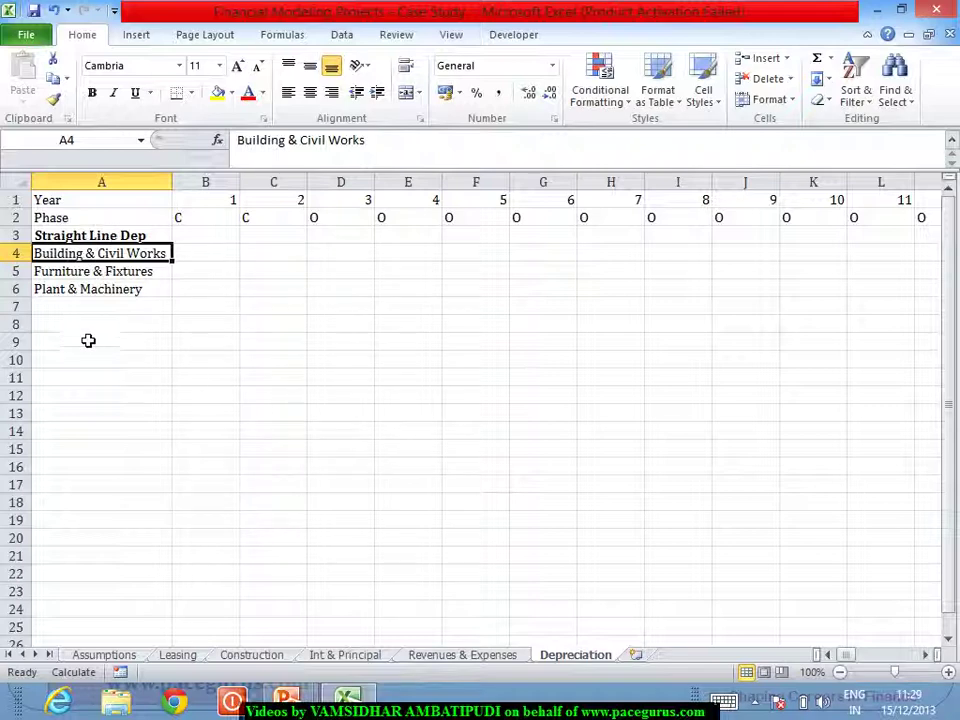
Step: Insert one blank row above the "Straight Line Dep" heading and another between it and "Building & Civil Works"
left_click(14, 235)
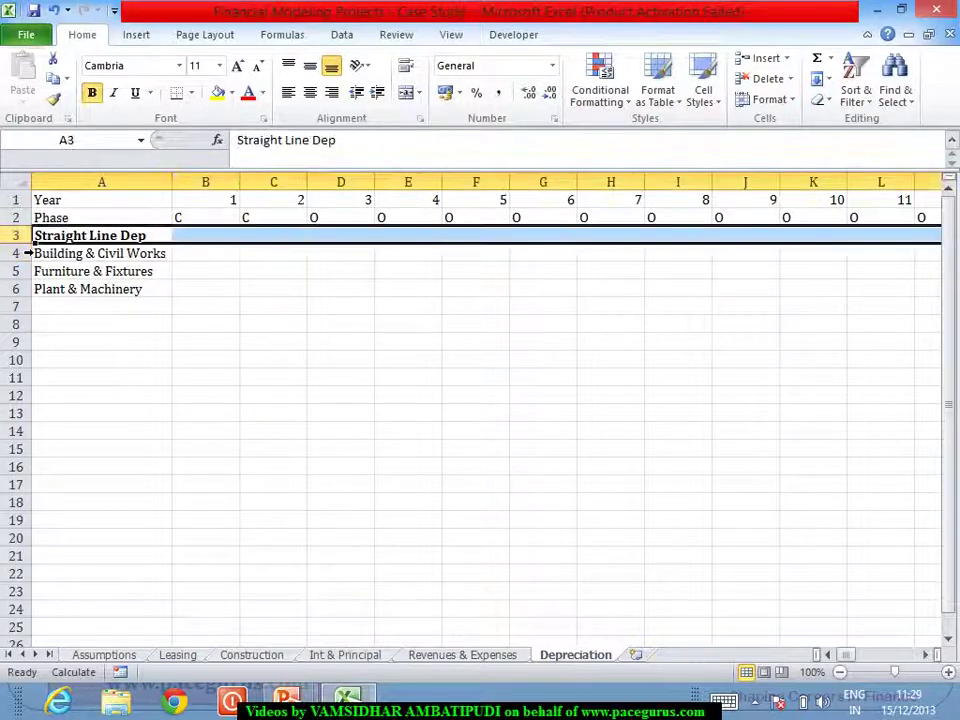
right_click(15, 238)
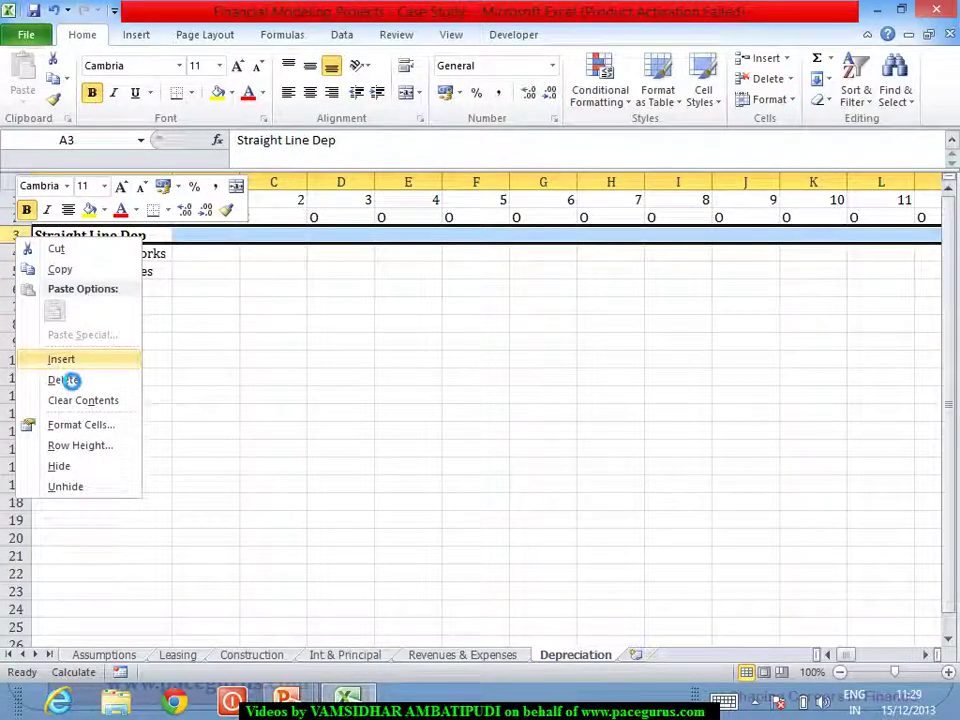
left_click(60, 362)
left_click(17, 271)
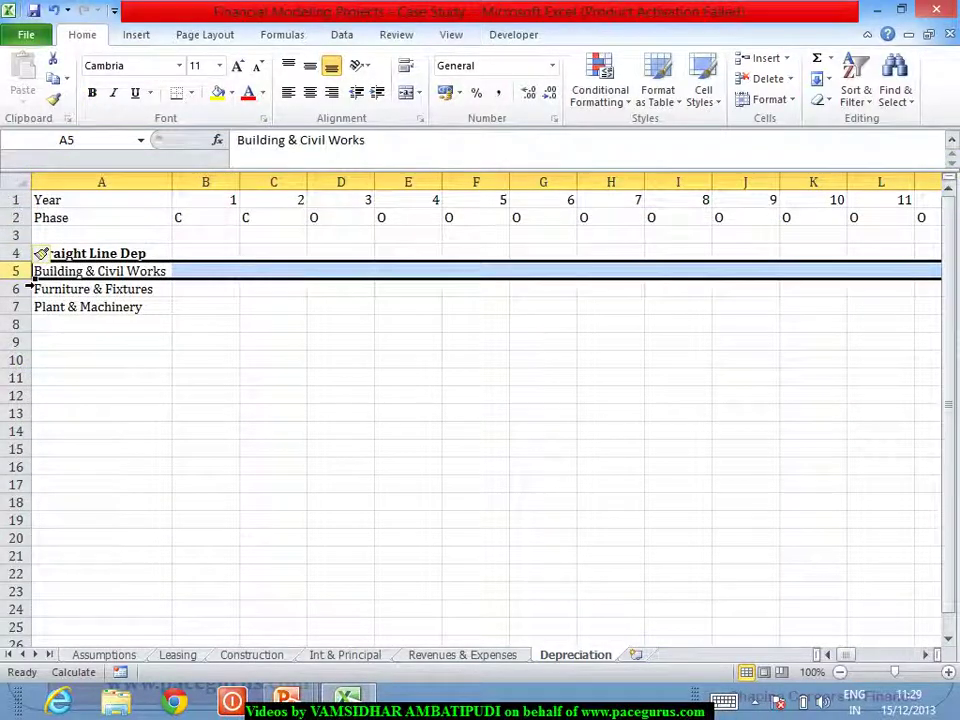
right_click(19, 270)
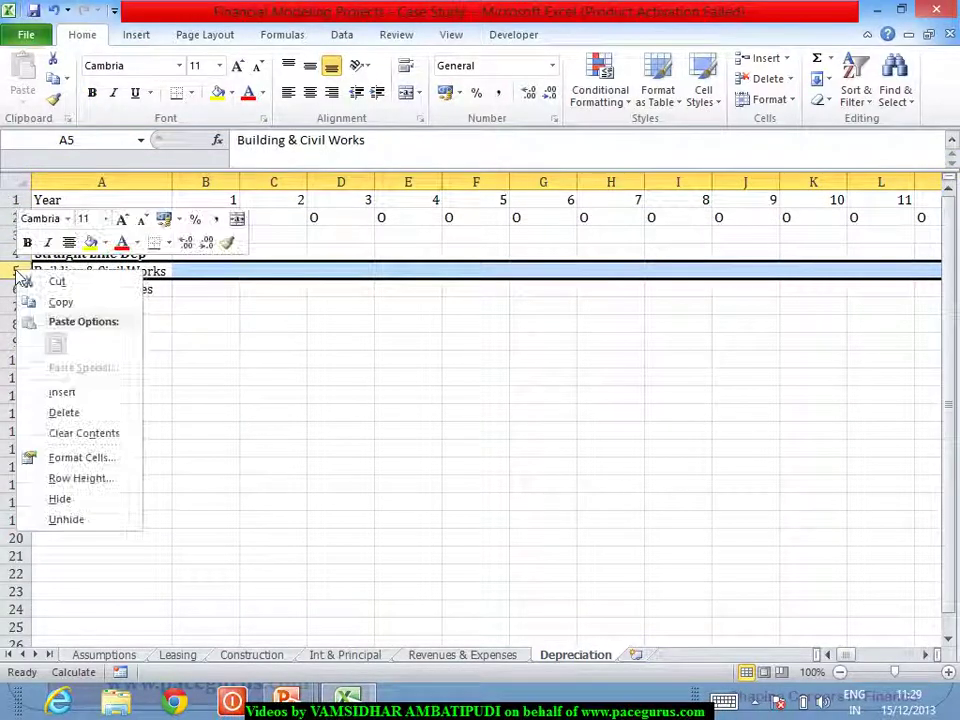
left_click(111, 394)
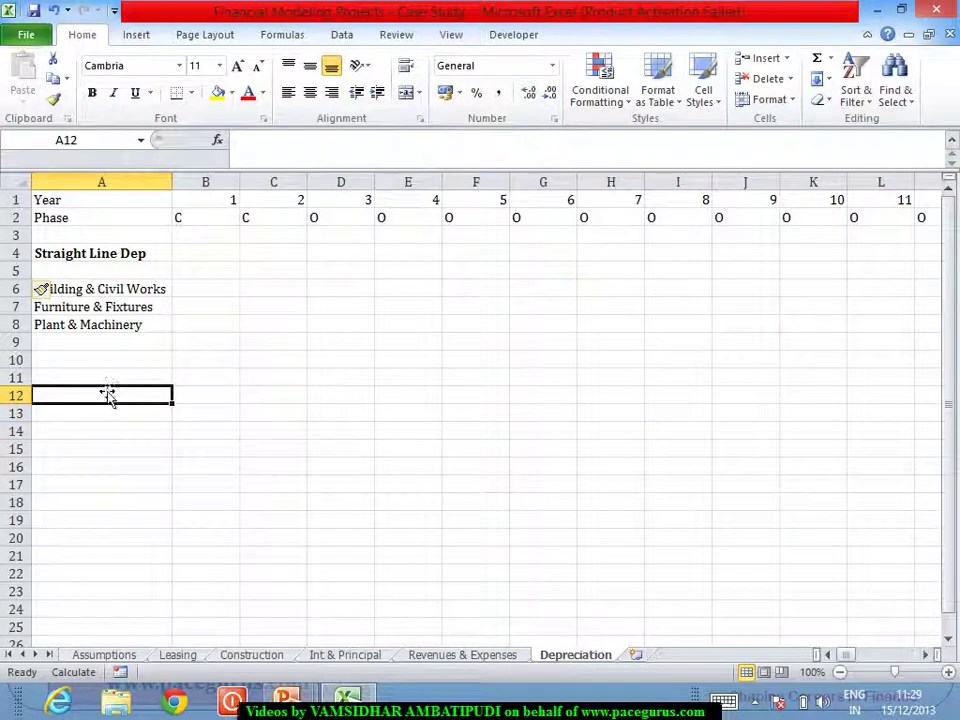
Step: Enter the bold heading "Written Down Value" in cell A10 of the Depreciation sheet
left_click(90, 364)
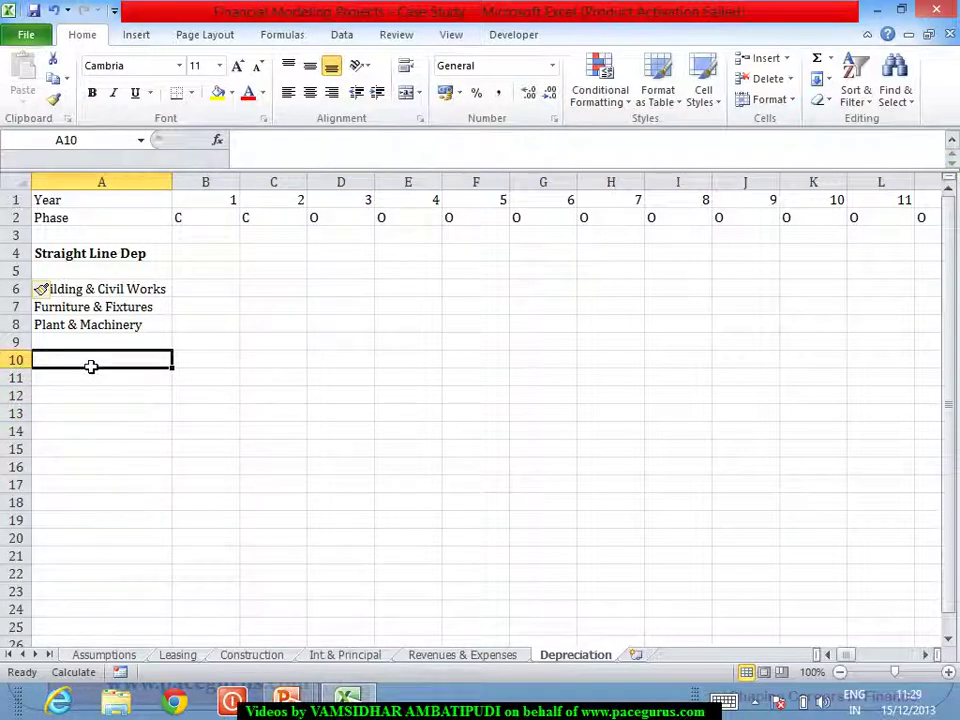
key("ctrl+b")
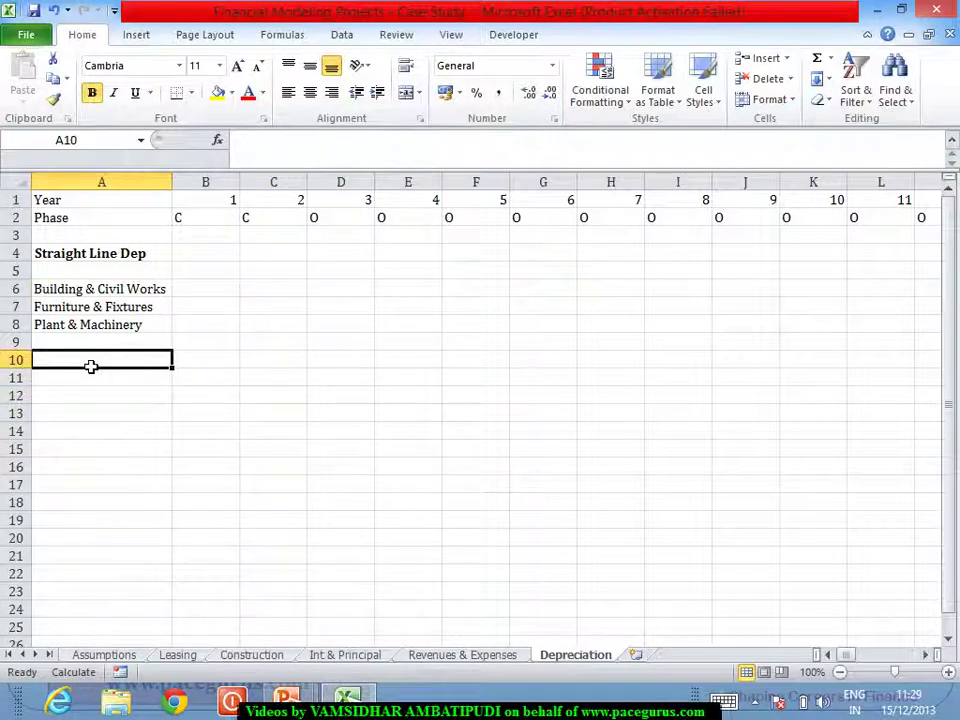
type("Written")
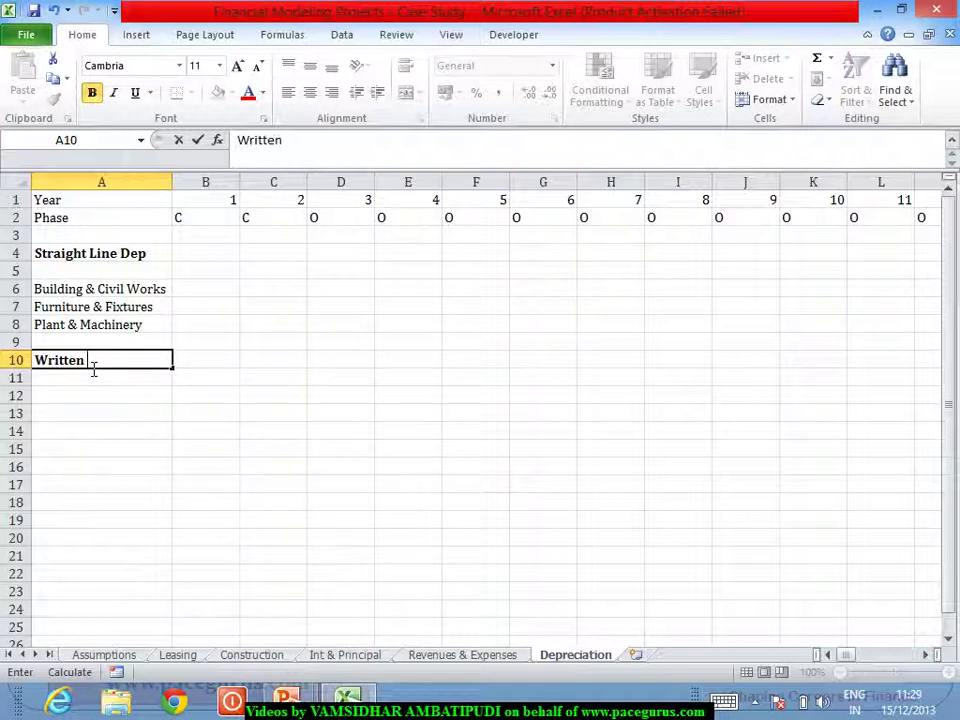
type(" Down Val")
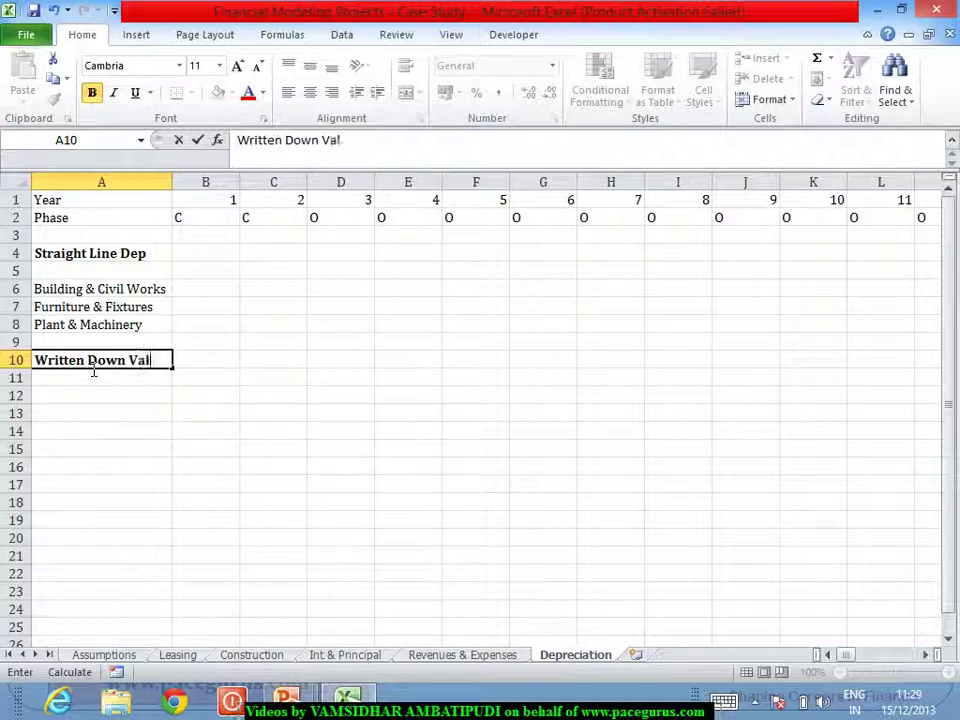
type("ue")
key("Return")
key("Return")
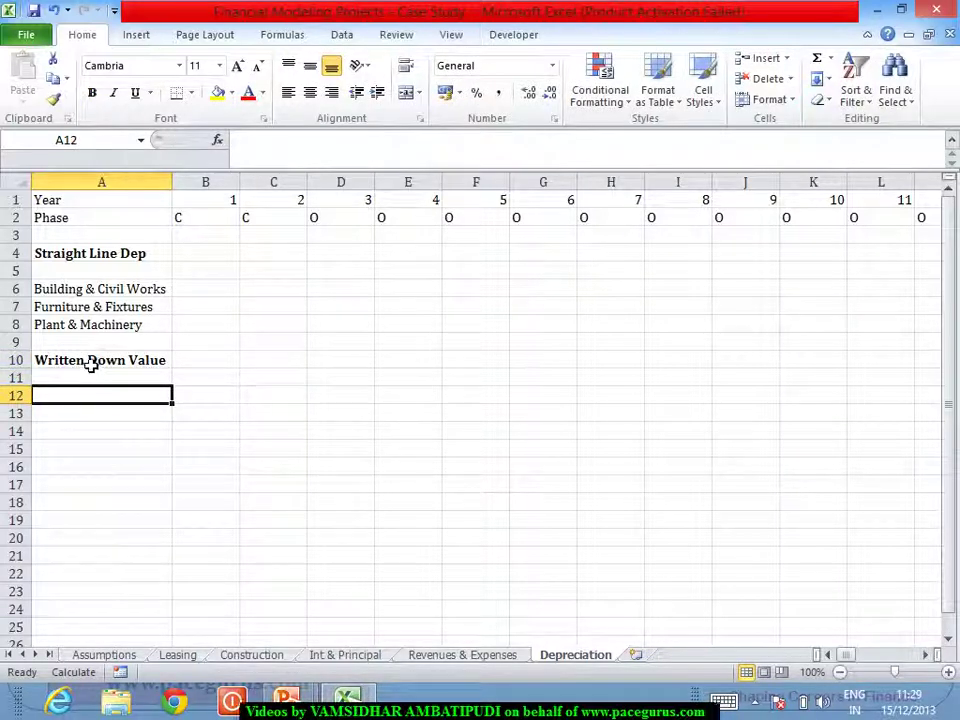
Step: Copy the three asset-class labels from A6:A8 to A12:A14, under the "Written Down Value" heading
left_click_drag(107, 289, 115, 330)
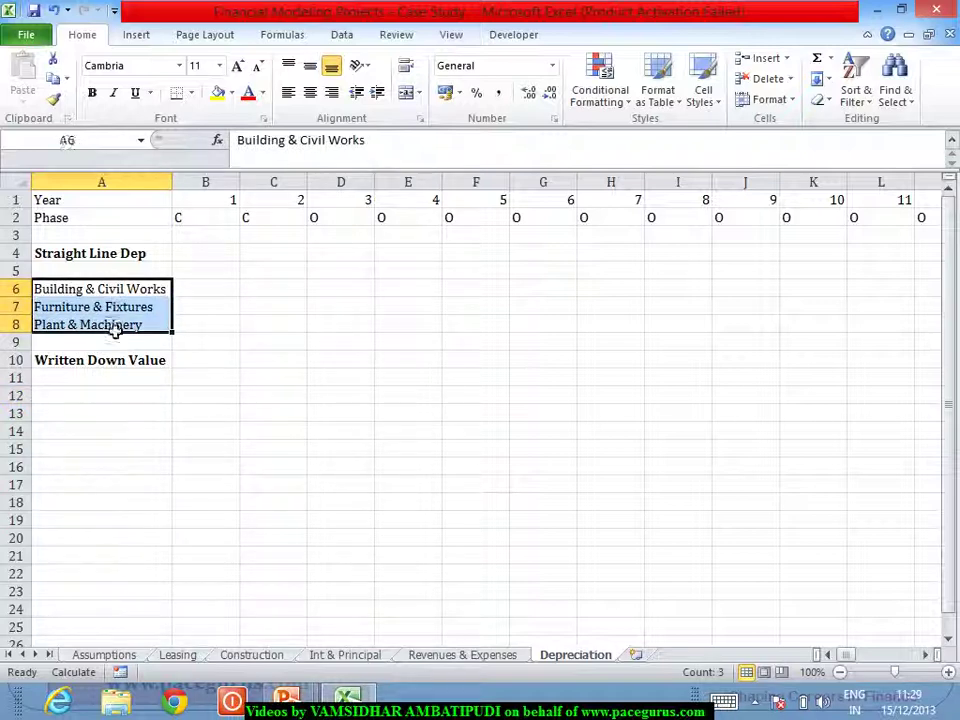
key("ctrl+c")
left_click(89, 397)
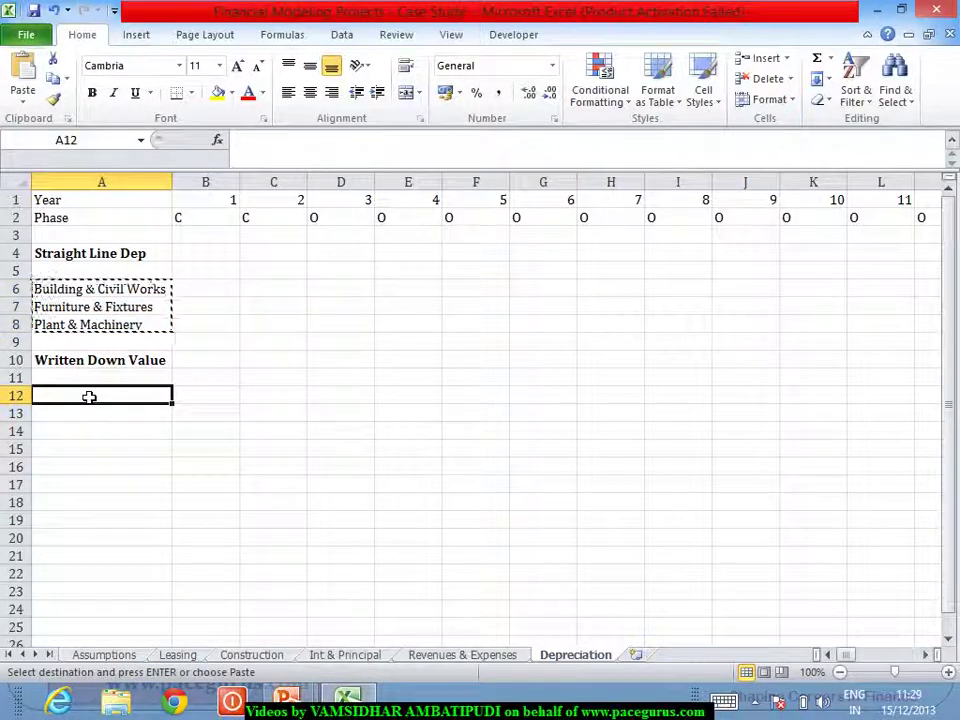
key("ctrl+v")
key("Escape")
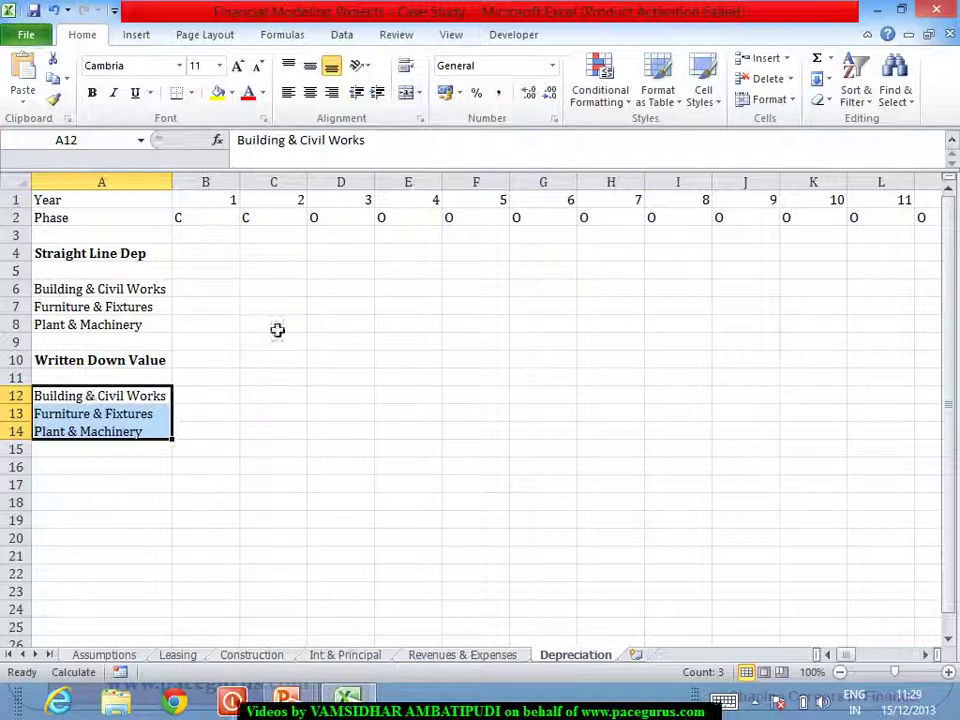
left_click(283, 327)
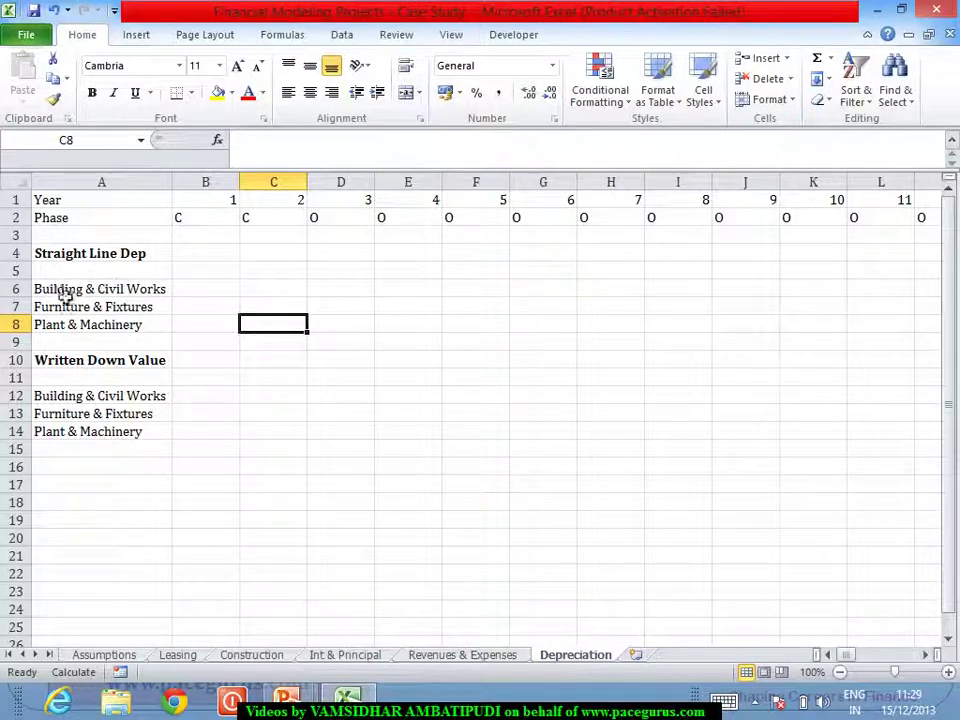
left_click(99, 257)
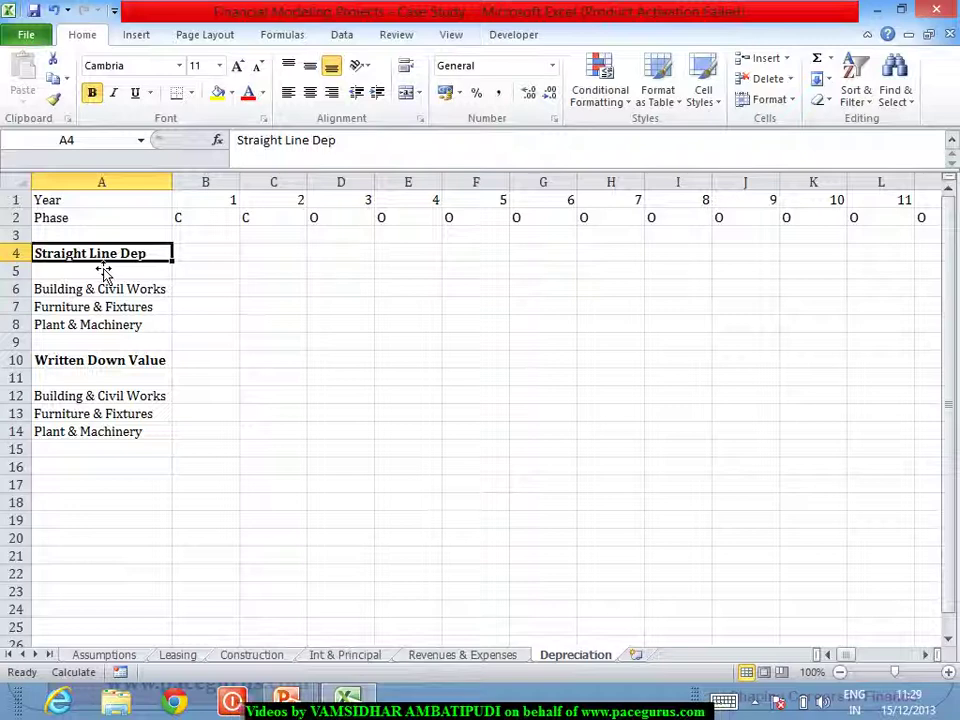
key("Down")
key("Down")
key("Down")
key("Down")
key("Down")
key("Down")
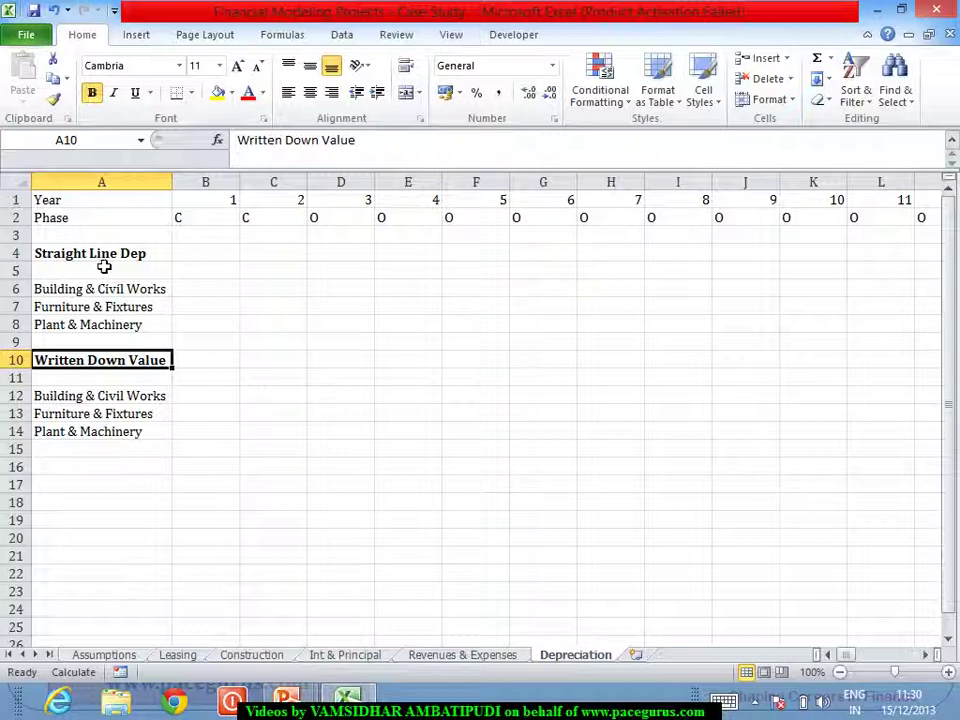
Step: Check the asset split in D36:D38 of Assumptions and enter the bold heading "Break up of Assets" in A25 of Construction
left_click(108, 655)
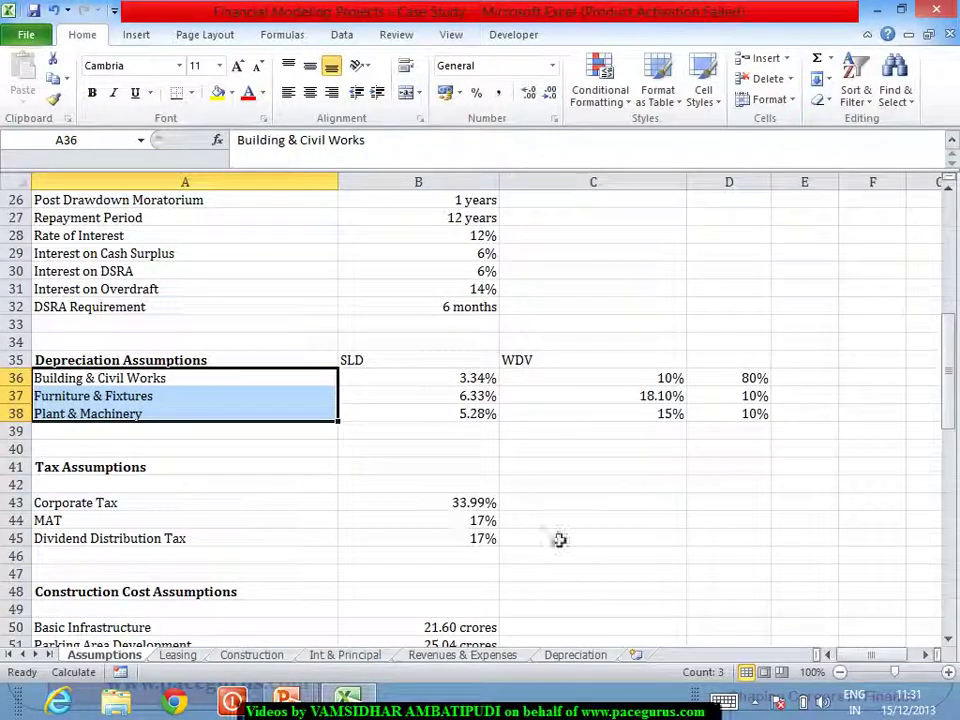
left_click(740, 380)
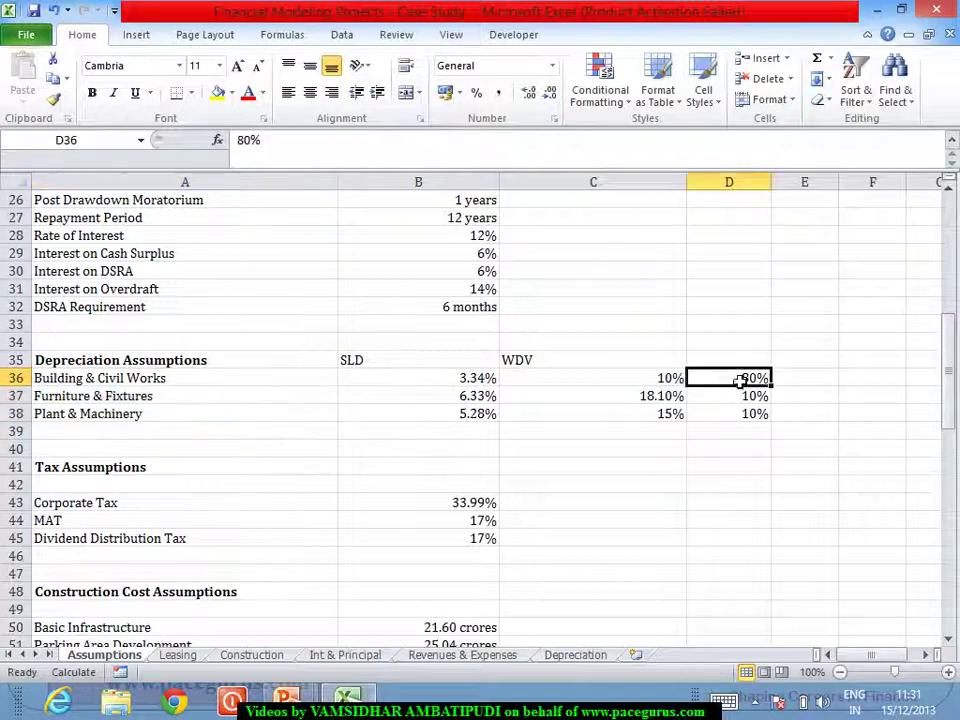
left_click_drag(740, 380, 739, 414)
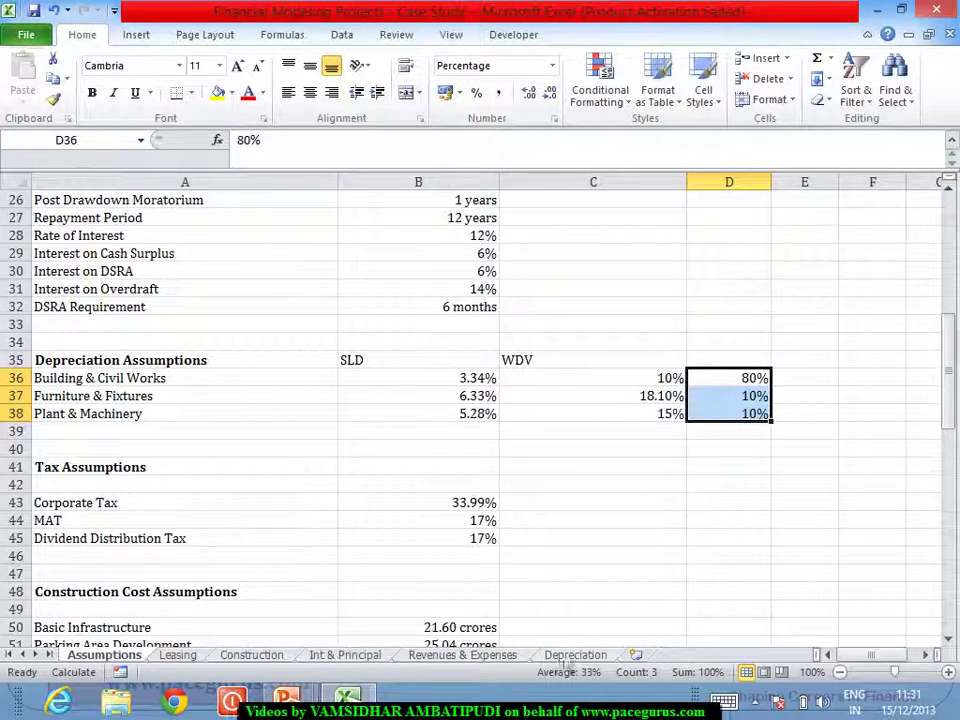
left_click(242, 660)
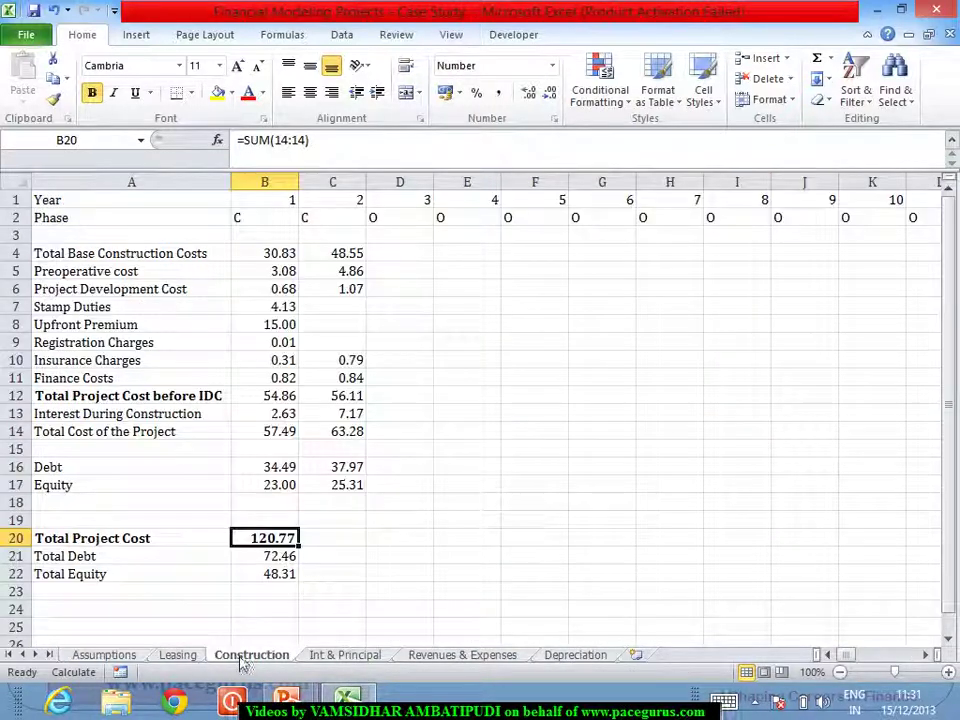
left_click(948, 639)
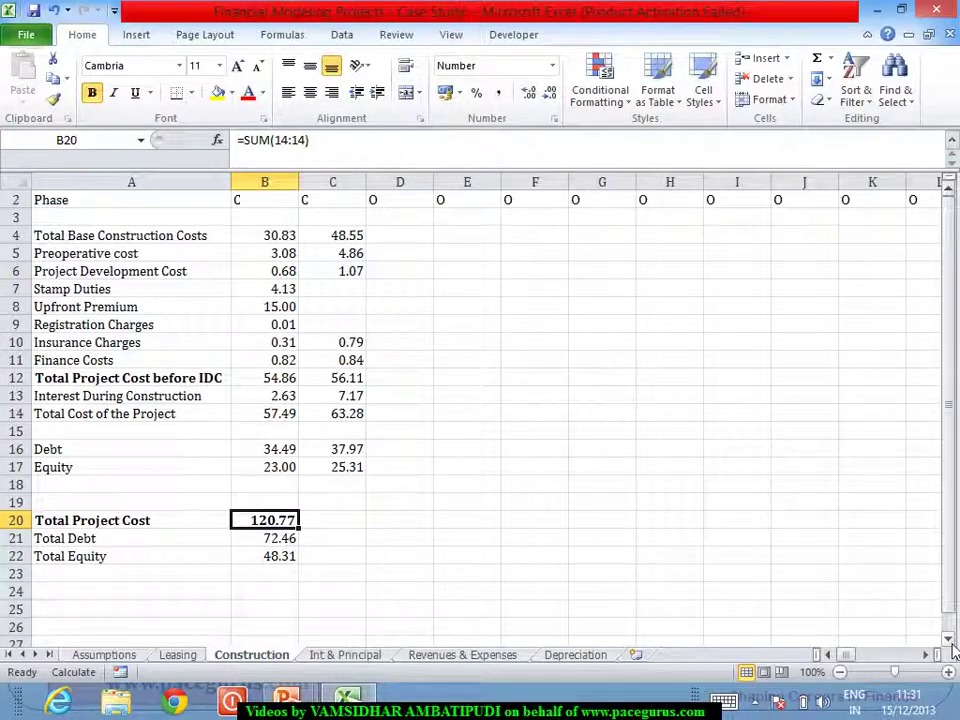
scroll(950, 646, "down", 3)
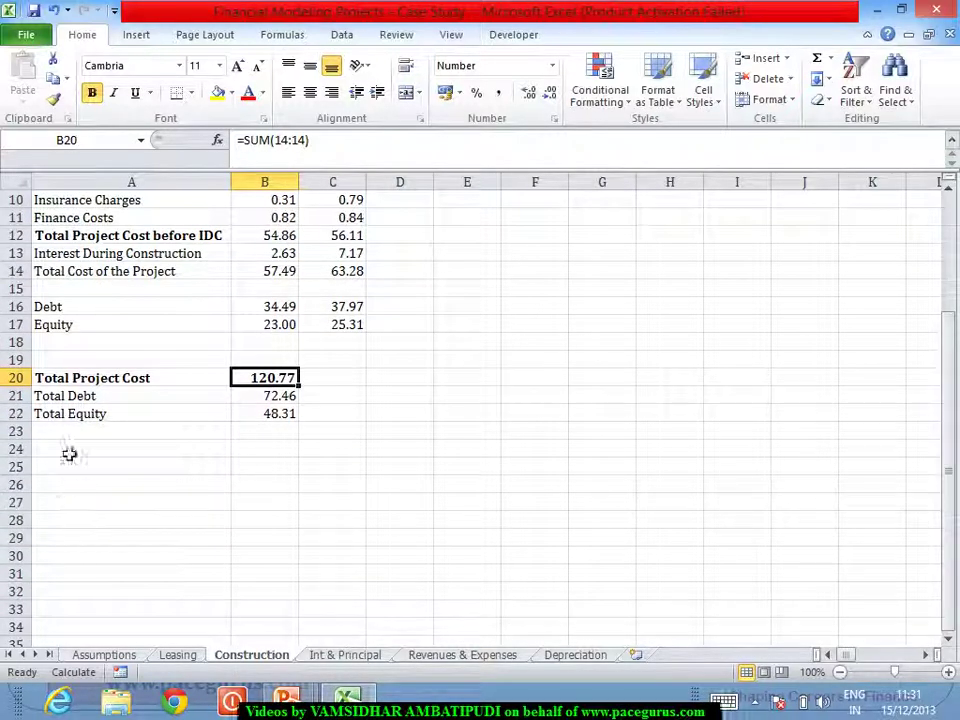
left_click(83, 468)
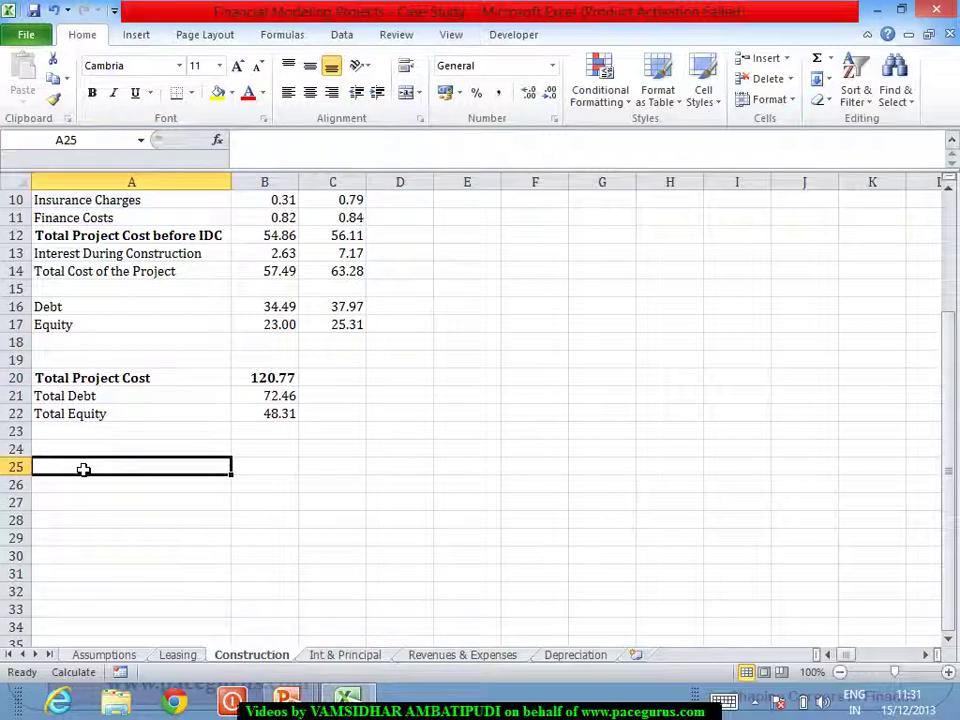
key("ctrl+b")
type("Break")
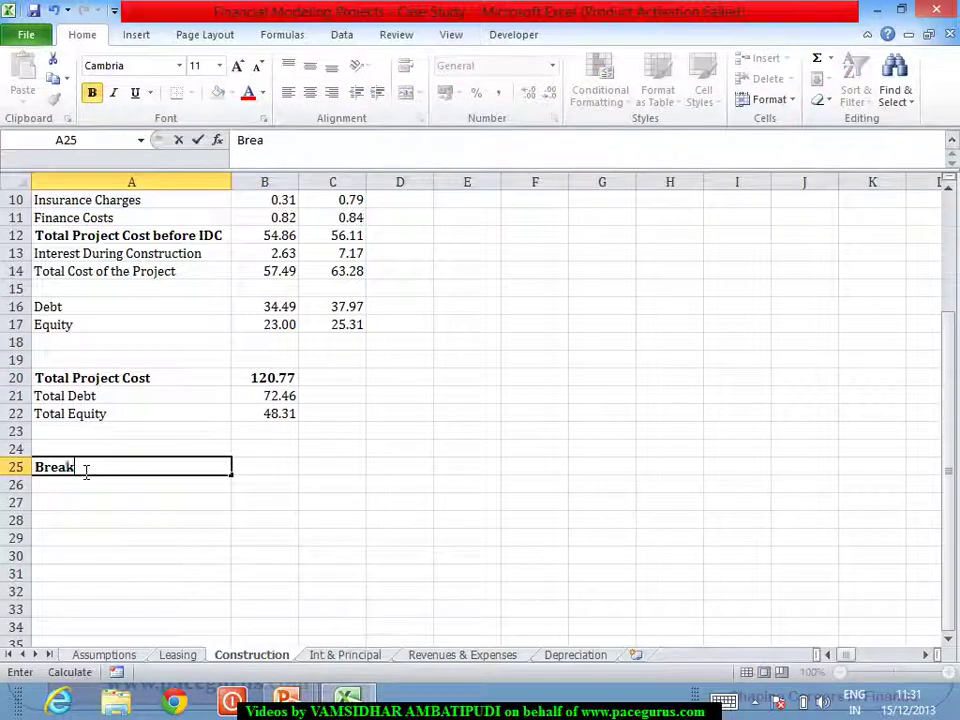
type(" up of Assets")
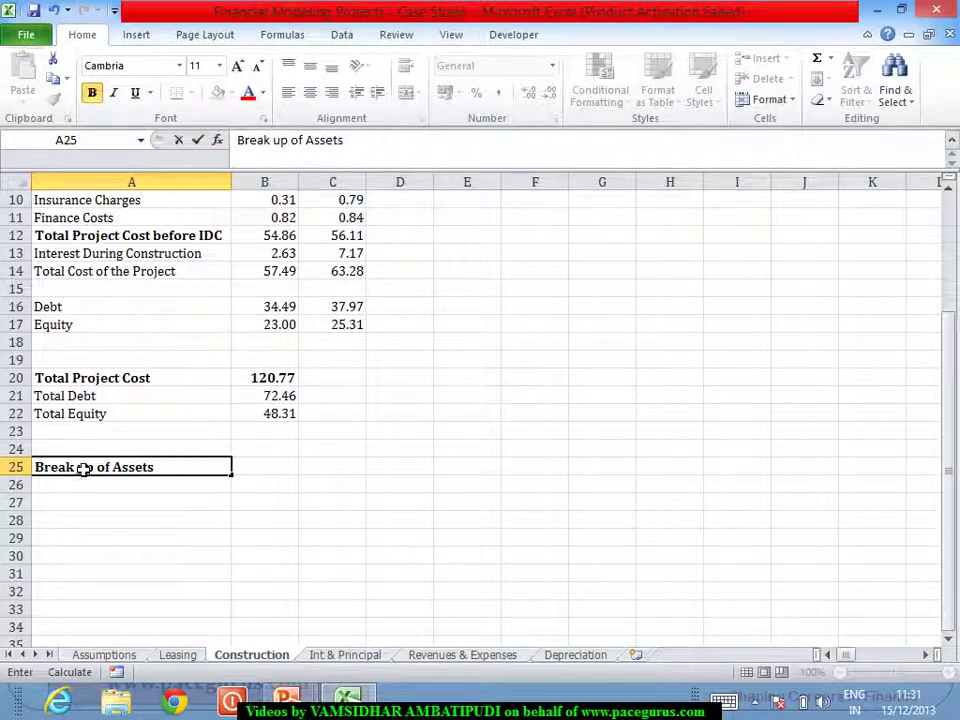
key("Return")
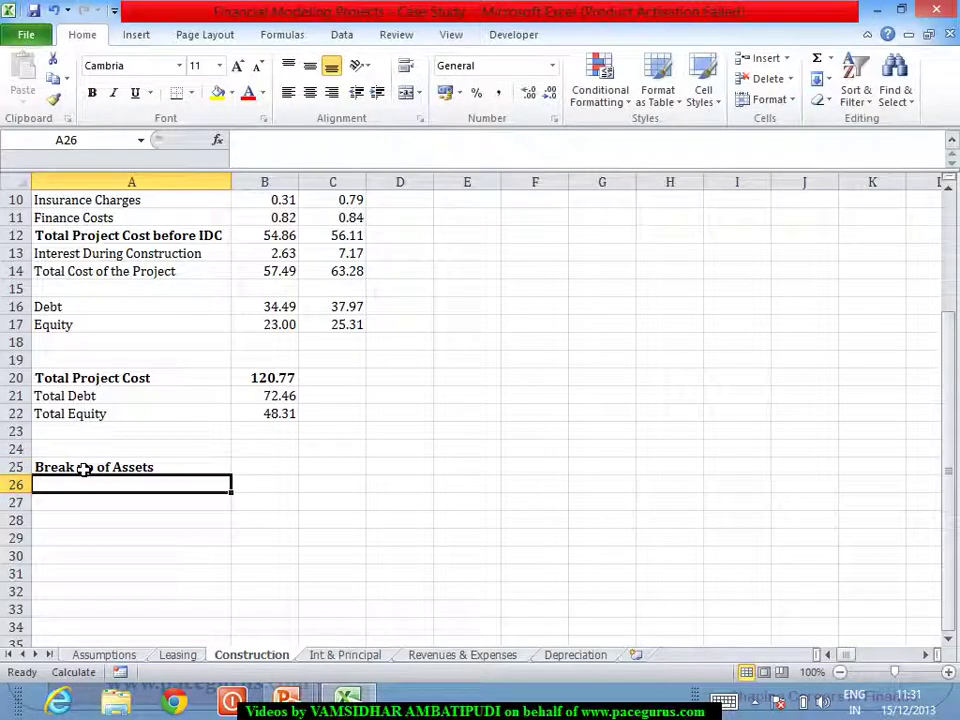
Step: Link cell A26 of Construction to the "Building & Civil Works" label in A36 of Assumptions
type("=")
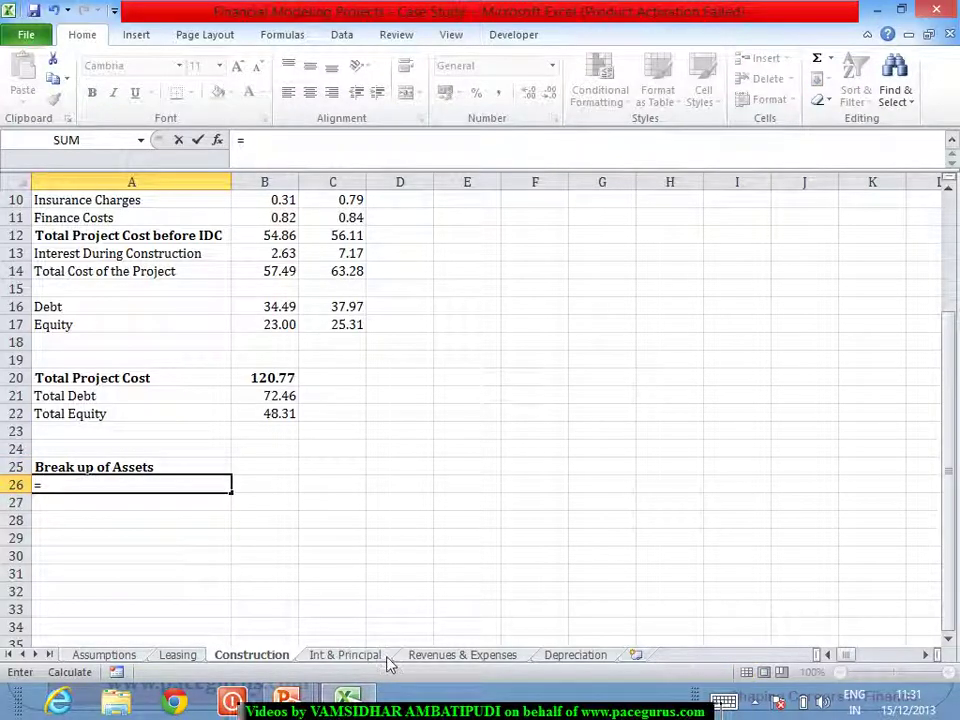
left_click(105, 655)
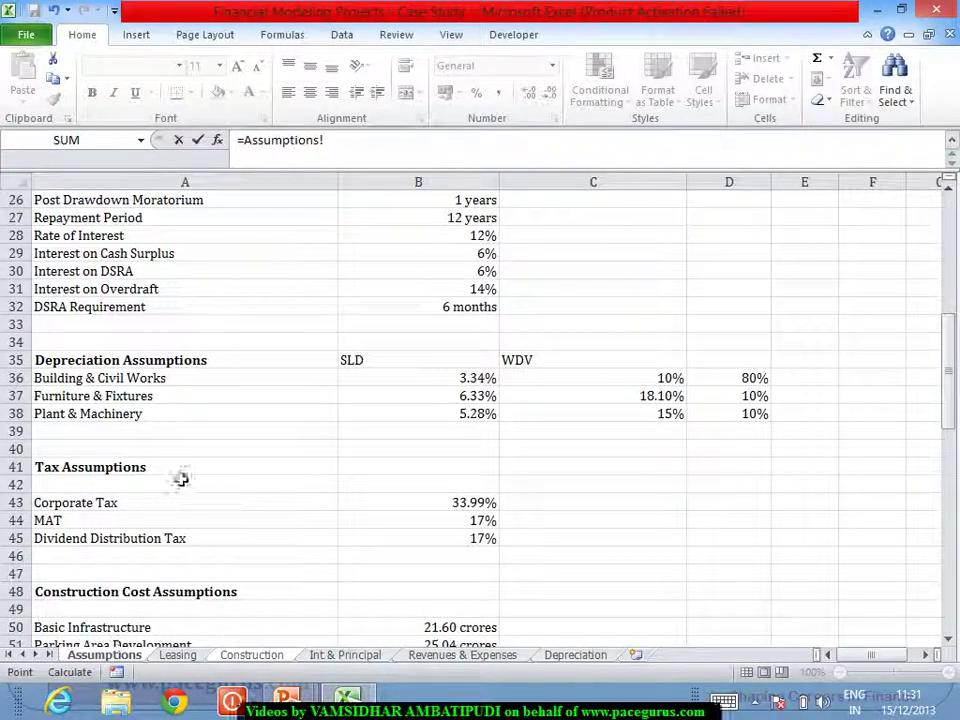
left_click(152, 380)
key("Return")
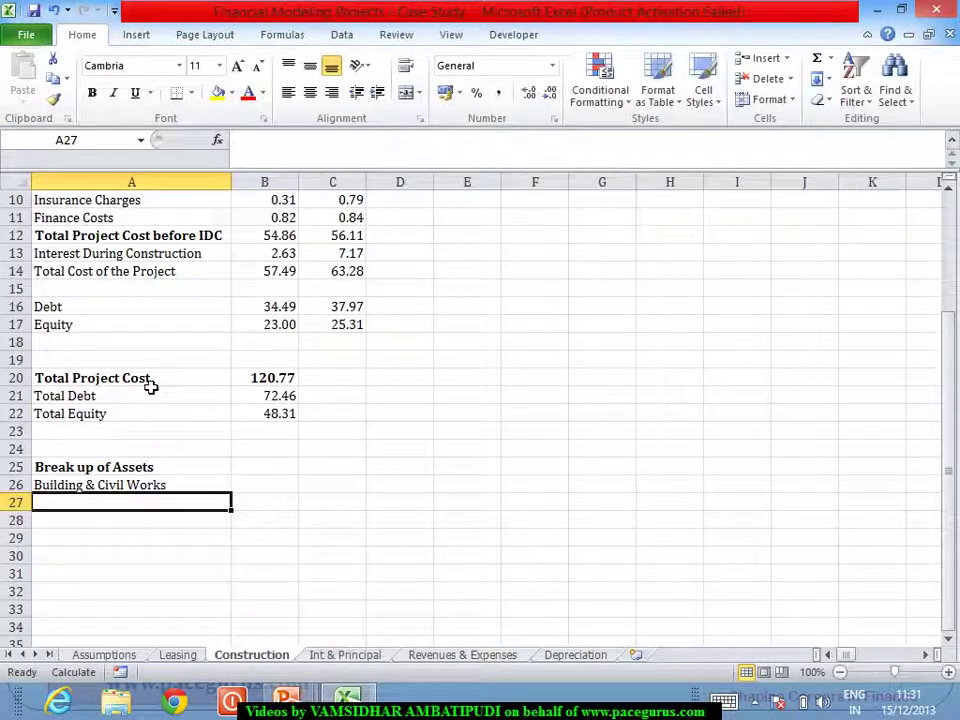
Step: Fill the linked asset label in A26 of Construction down through A28
left_click(146, 486)
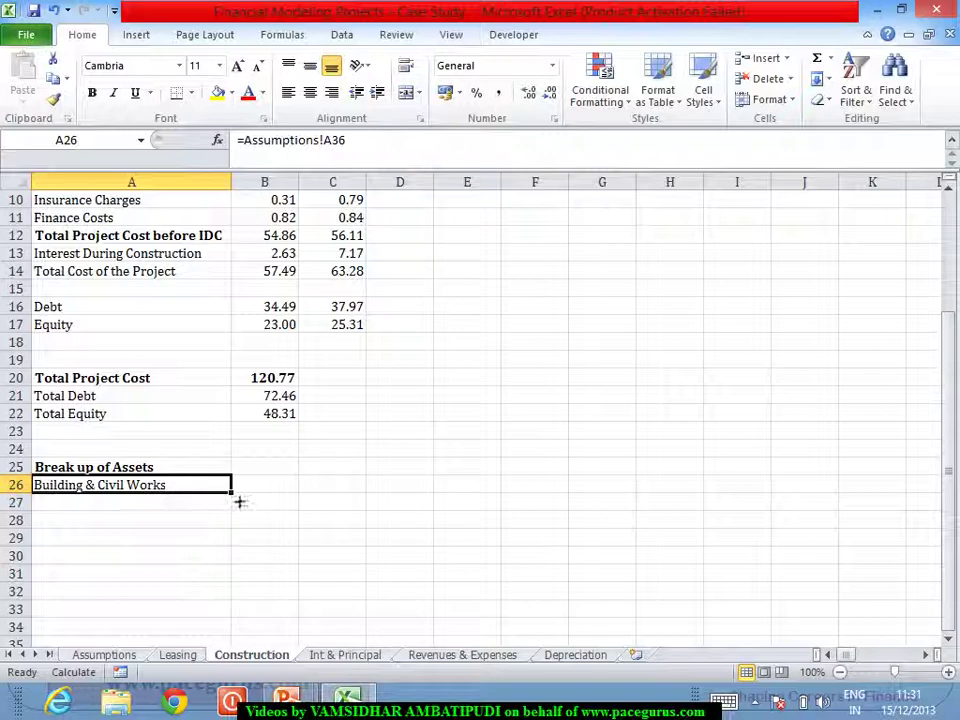
left_click_drag(238, 501, 242, 536)
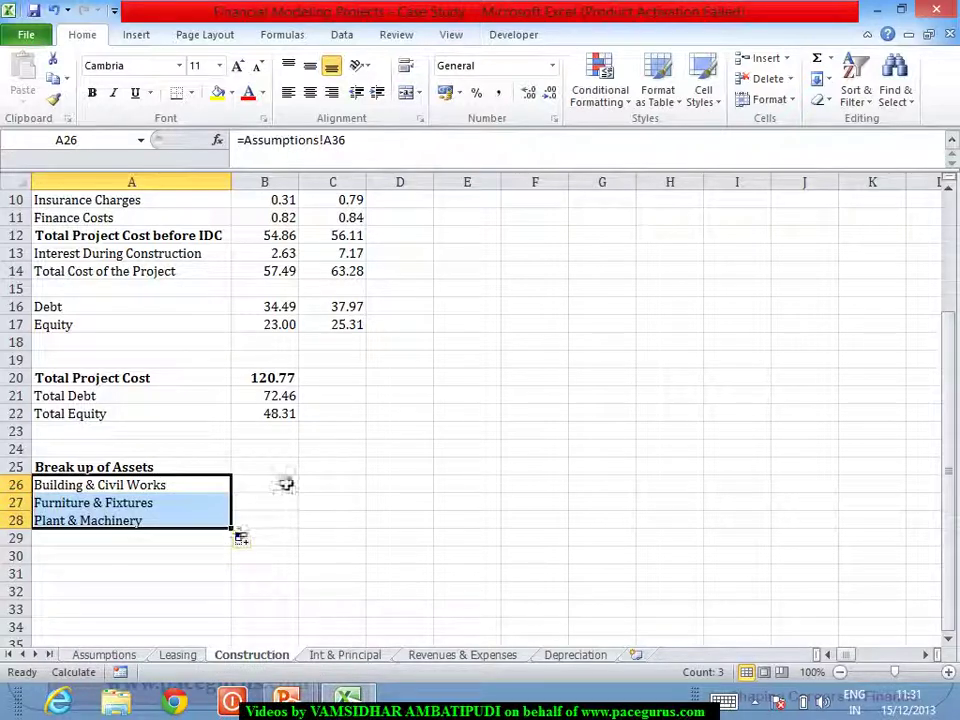
Step: Calculate the Building & Civil Works cost in B26 of Construction with the formula =$B$20*Assumptions!D36
left_click(278, 490)
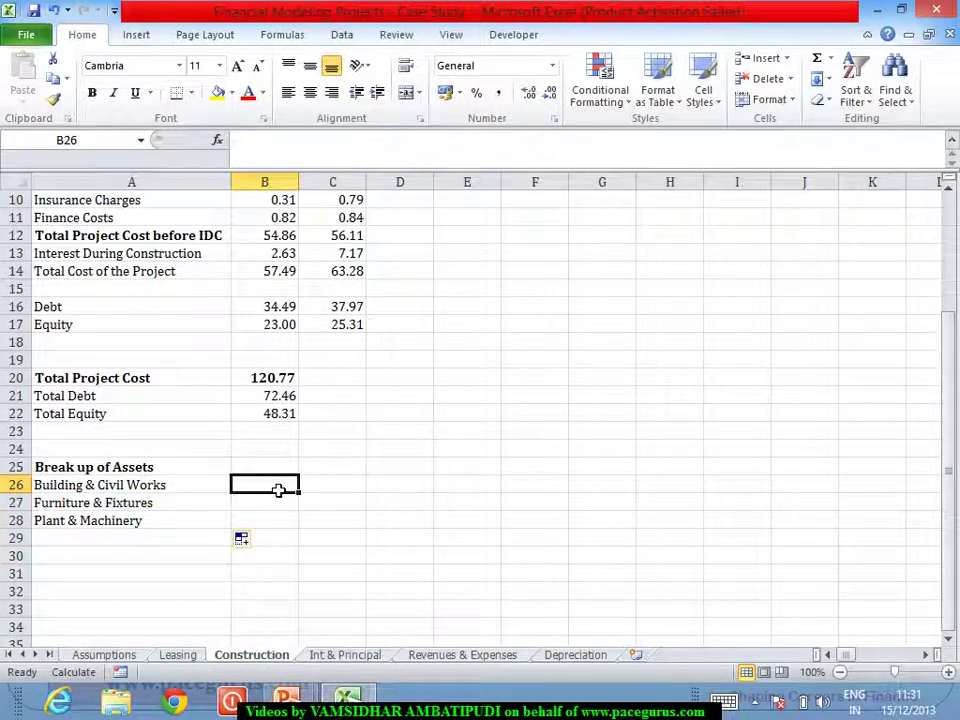
type("=")
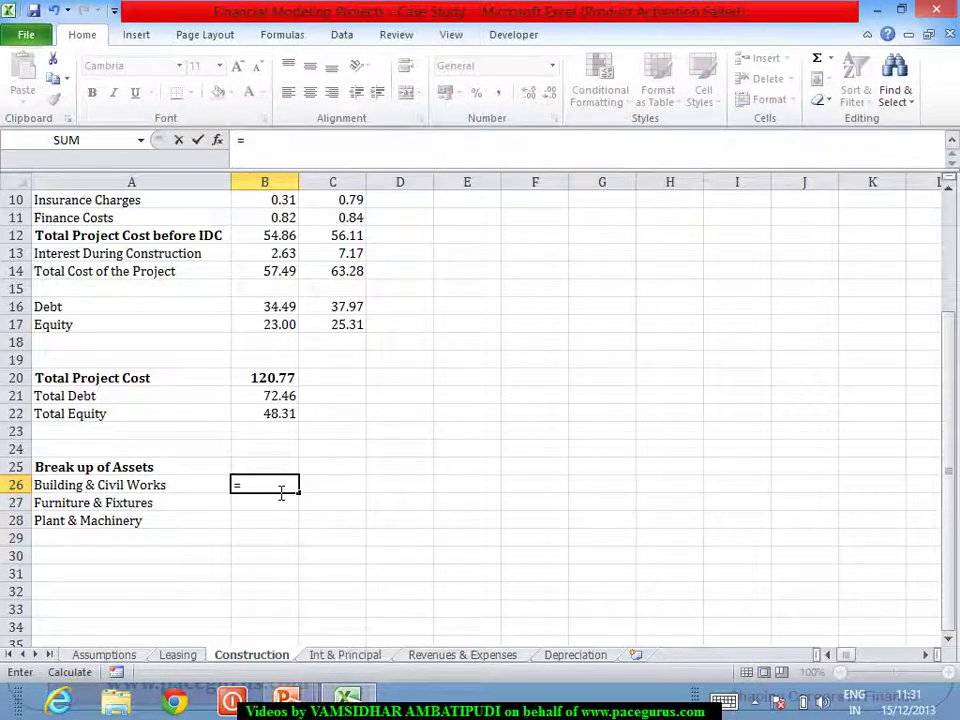
left_click(273, 380)
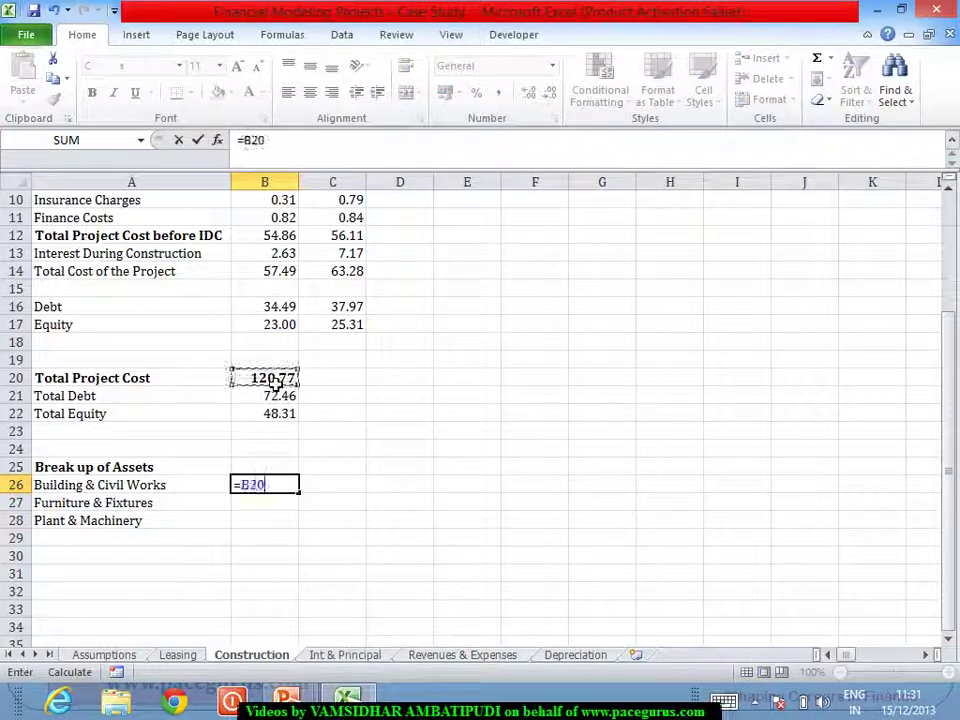
key("F4")
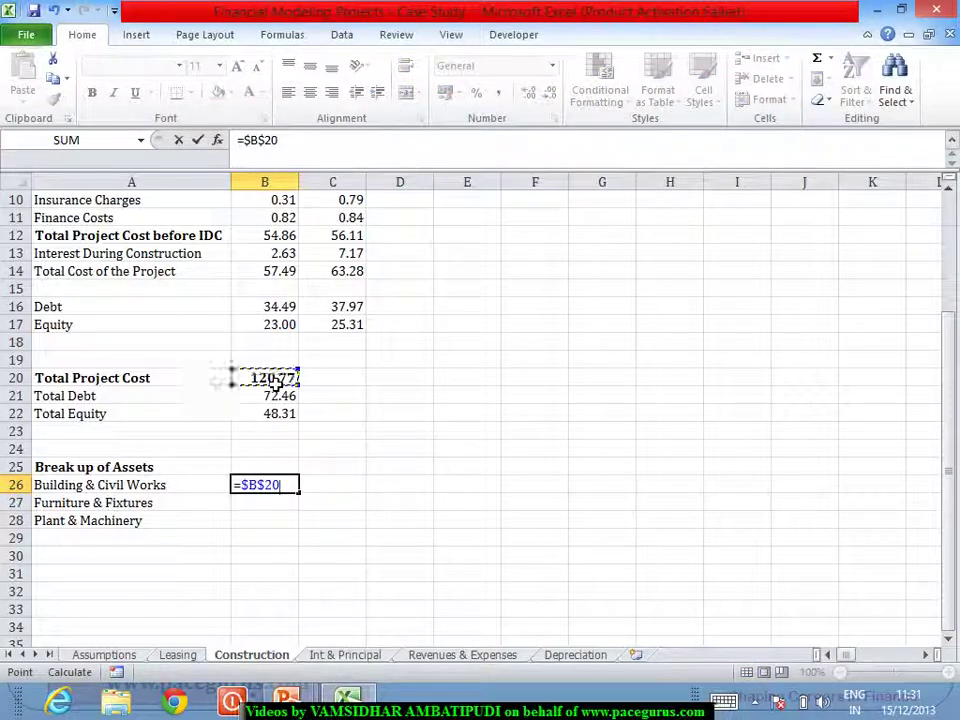
type("*")
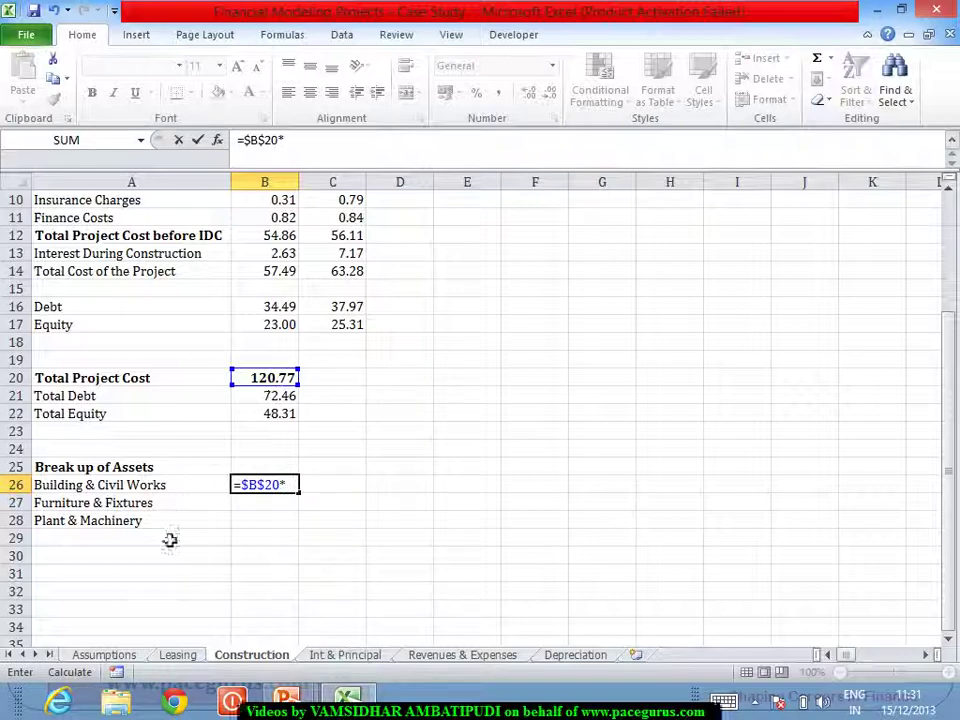
left_click(128, 654)
left_click(730, 384)
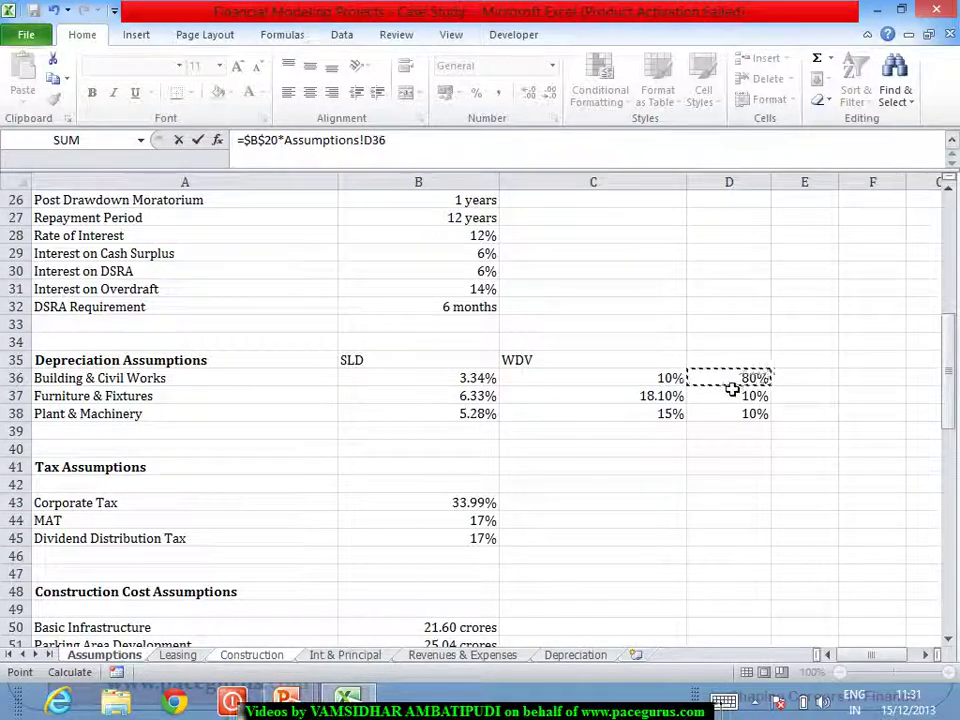
key("Return")
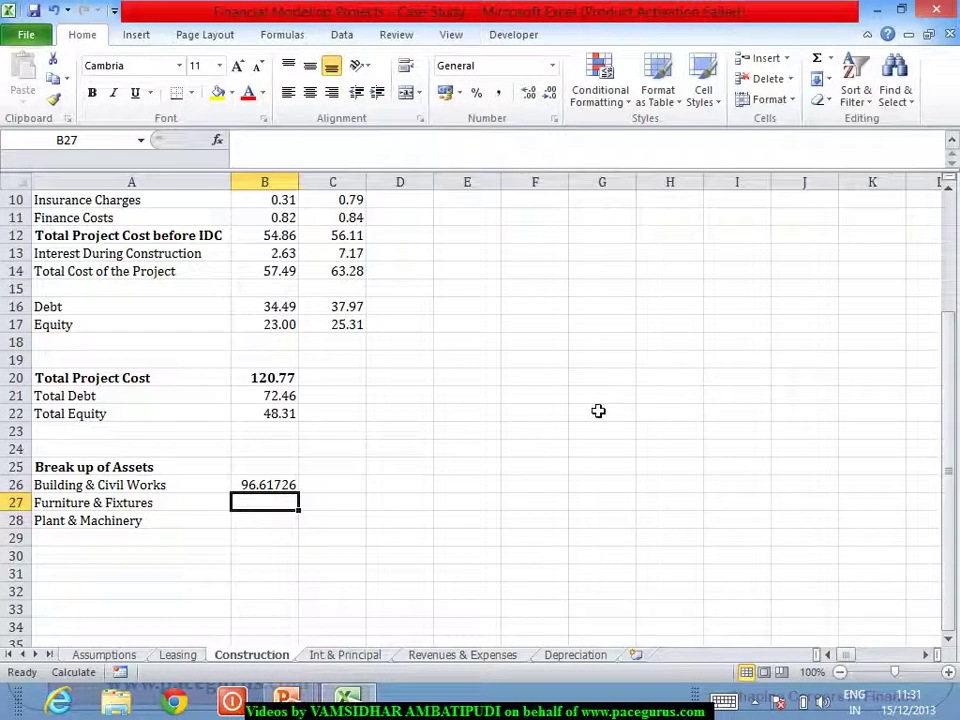
Step: Fill the cost formula in B26 down to the Furniture & Fixtures and Plant & Machinery rows
left_click(285, 485)
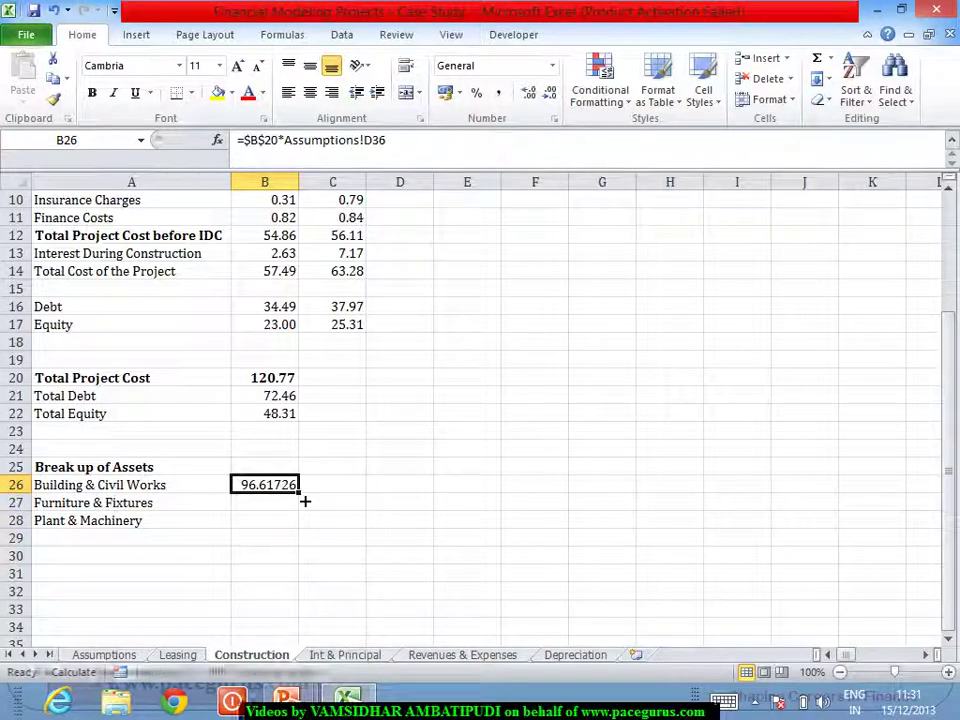